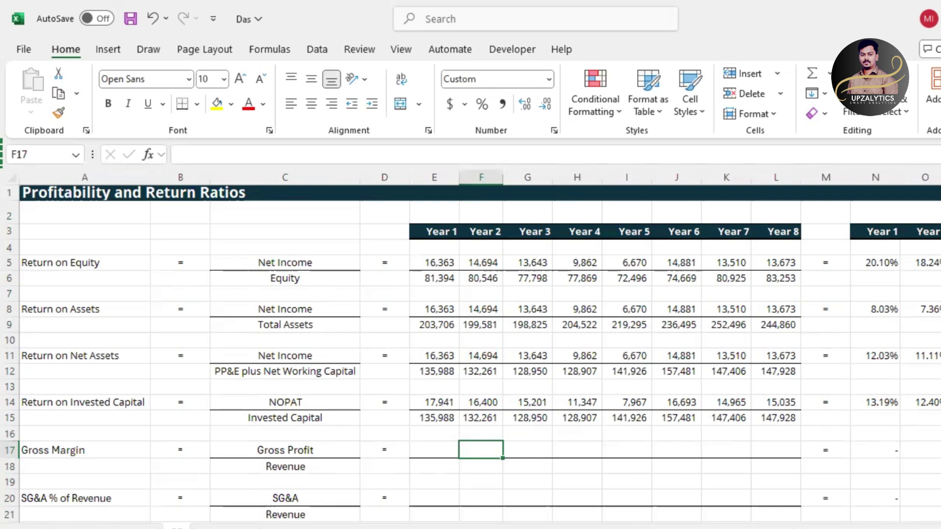
Step: Examine the ratio inputs for Years 1 to 8, the Specific industry and Benchmark sections, and the ratio comparison chart on its own sheet
mouse_move(833, 527)
left_mouse_down()
mouse_move(853, 527)
mouse_move(833, 527)
left_mouse_up()
mouse_move(678, 527)
left_mouse_down()
mouse_move(691, 528)
mouse_move(678, 527)
left_mouse_up()
left_click_drag(114, 176, 770, 301)
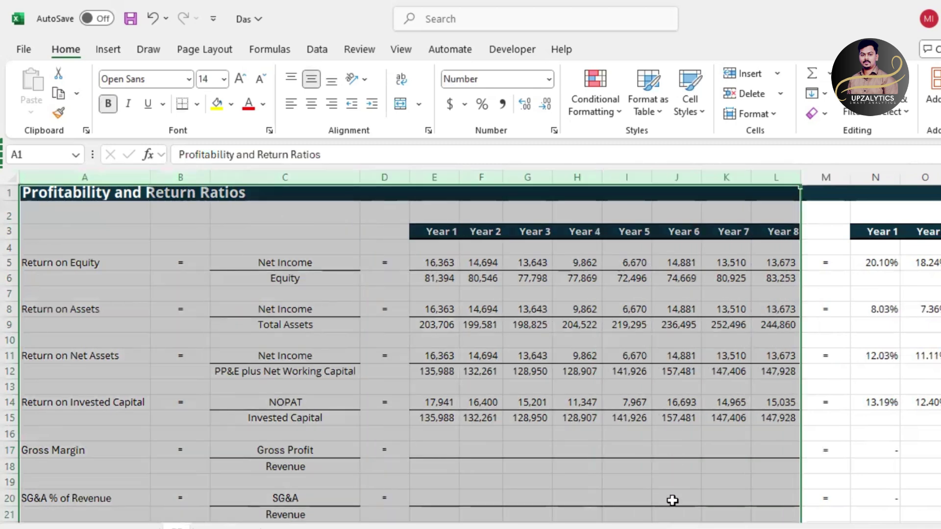
scroll(480, 347, "right", 6)
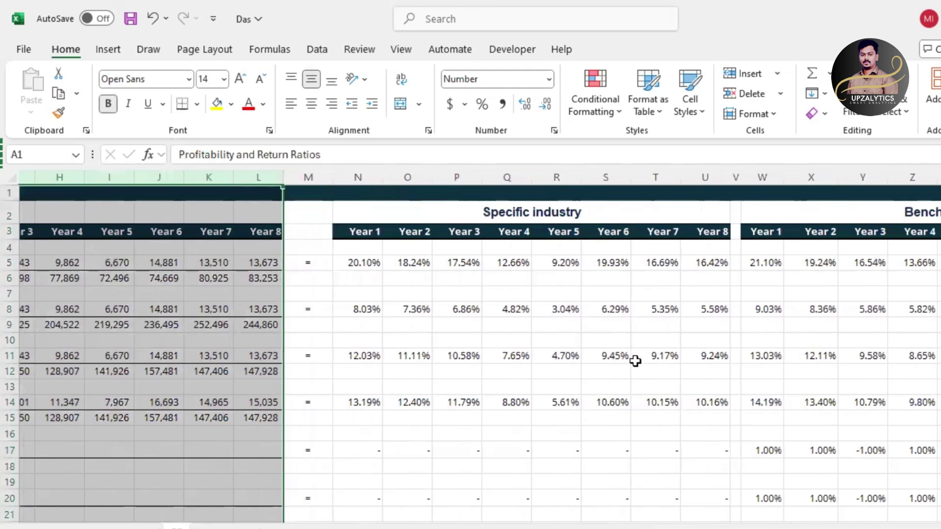
left_click_drag(359, 179, 715, 261)
scroll(677, 224, "right", 3)
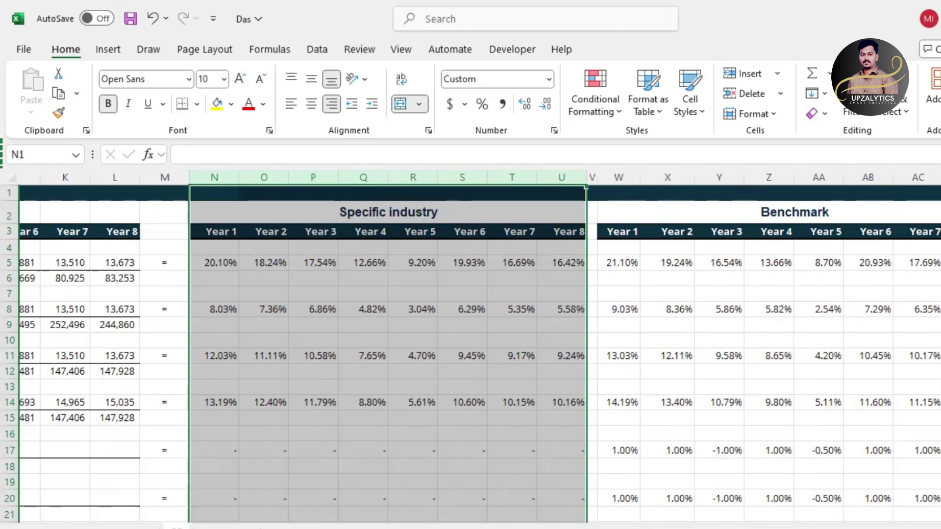
left_click(228, 527)
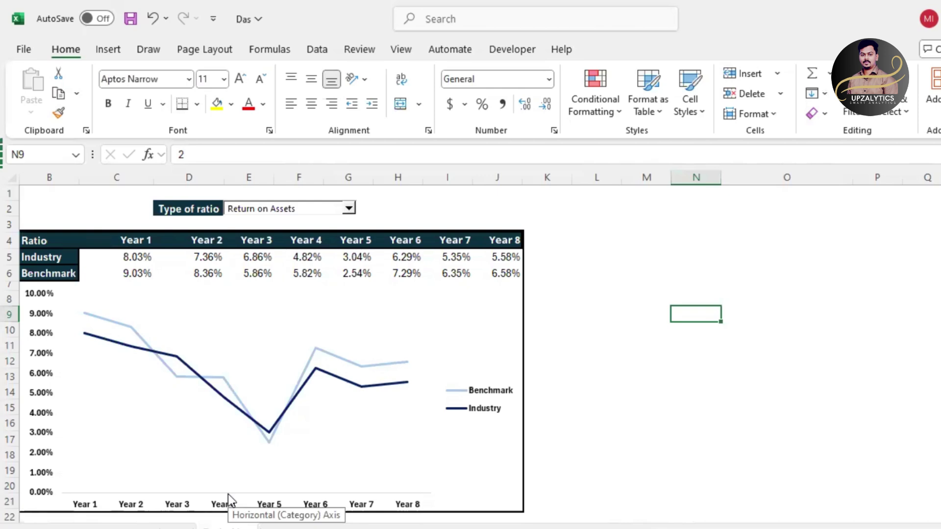
left_click(177, 528)
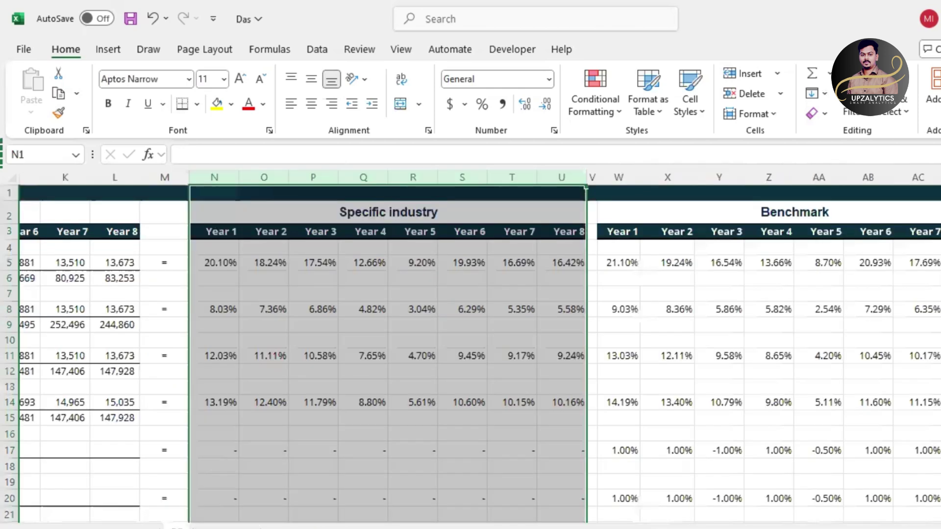
scroll(634, 517, "left", 5)
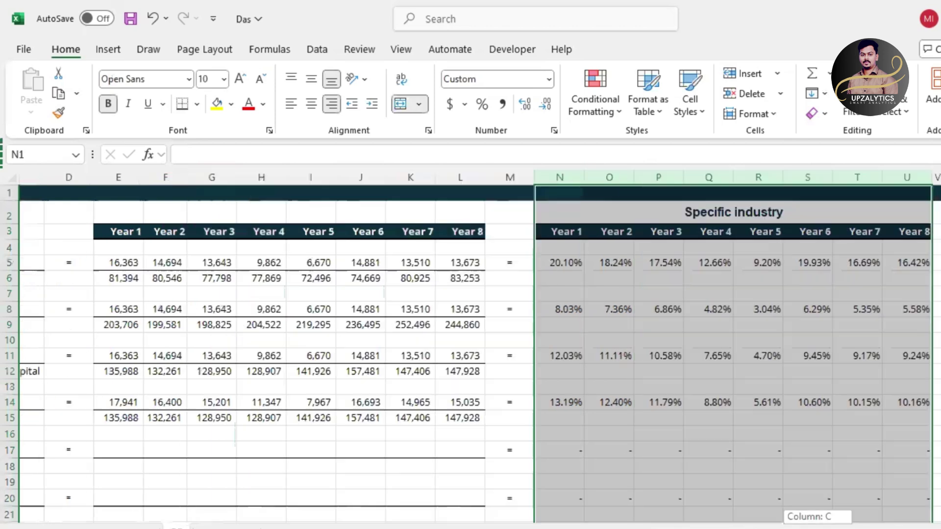
Step: Fill the Year 1 Gross Margin inputs, linking gross profit in E17 to =statements!F9 and revenue in E18 to =statements!F7
left_click(446, 450)
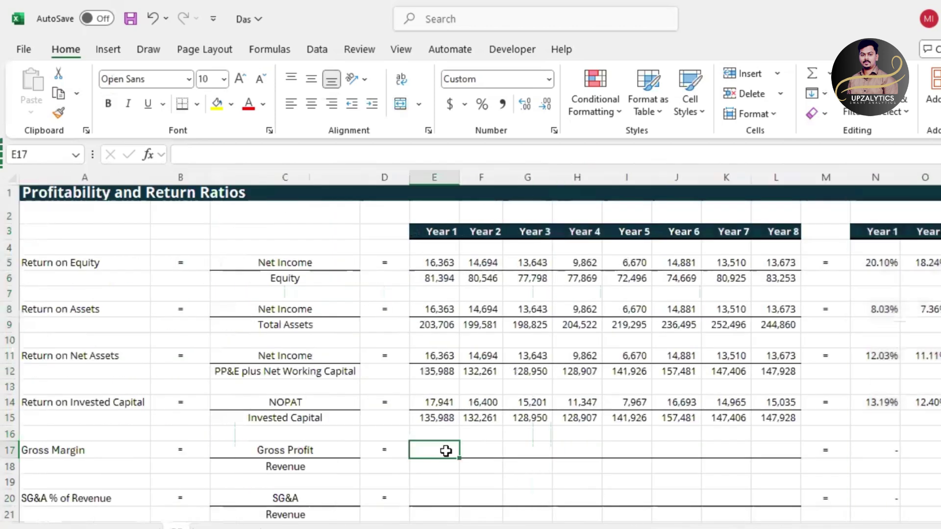
type("=statements!")
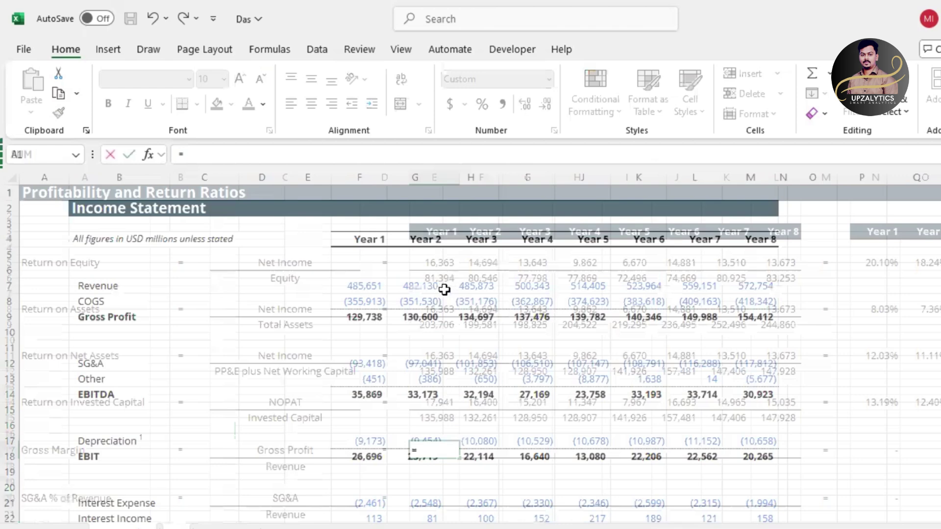
left_click(370, 316)
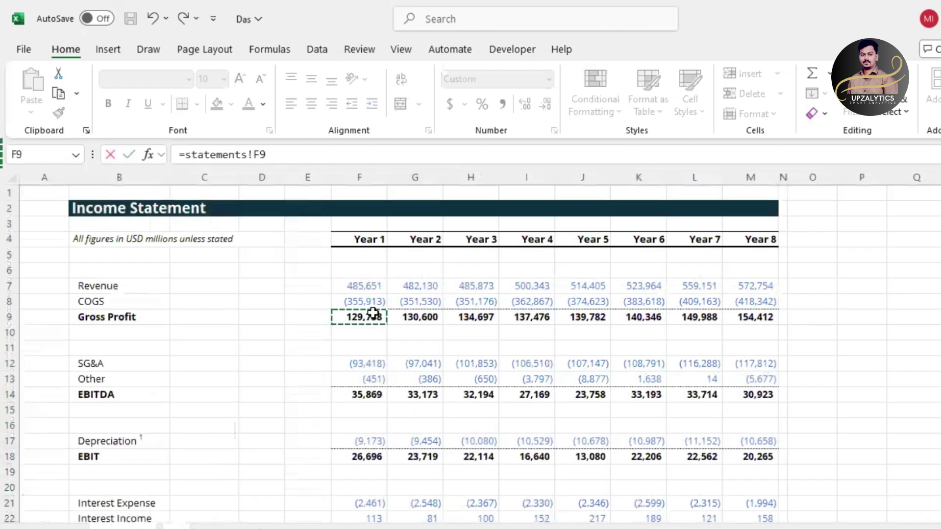
key("Return")
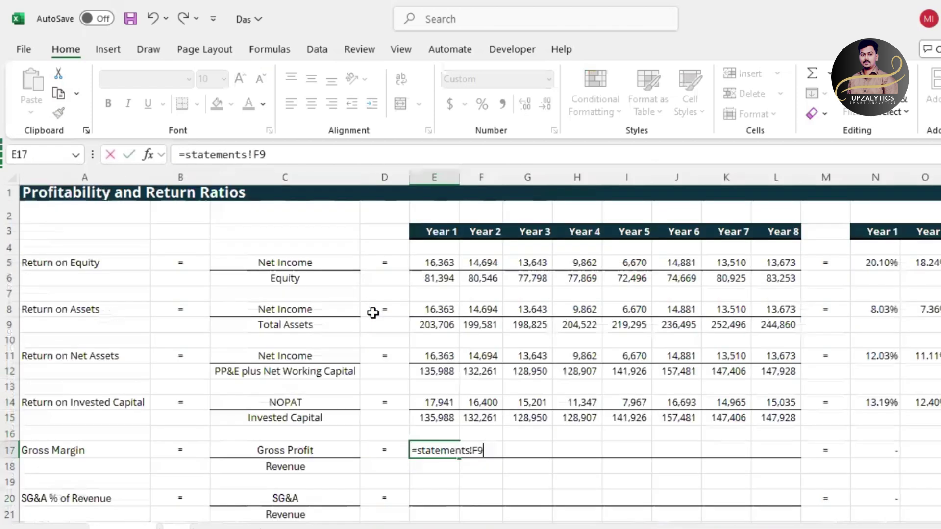
type("=")
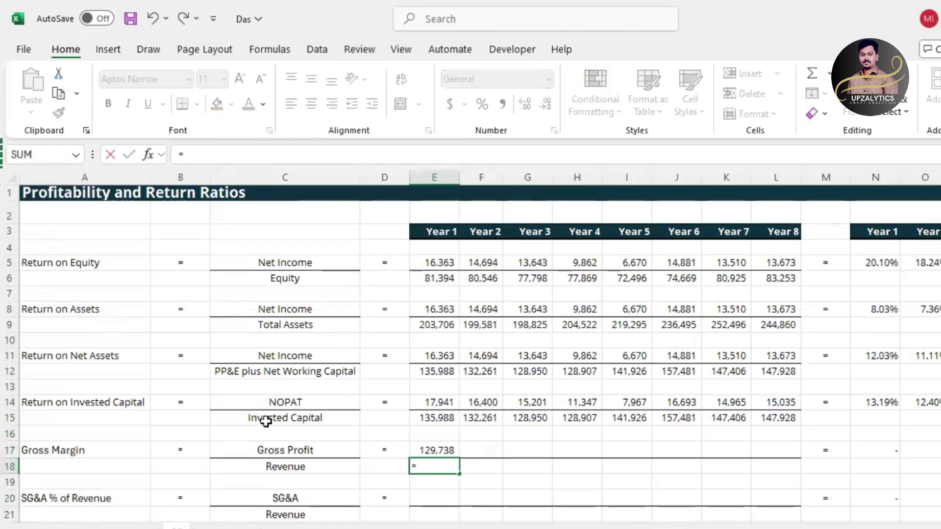
left_click(126, 527)
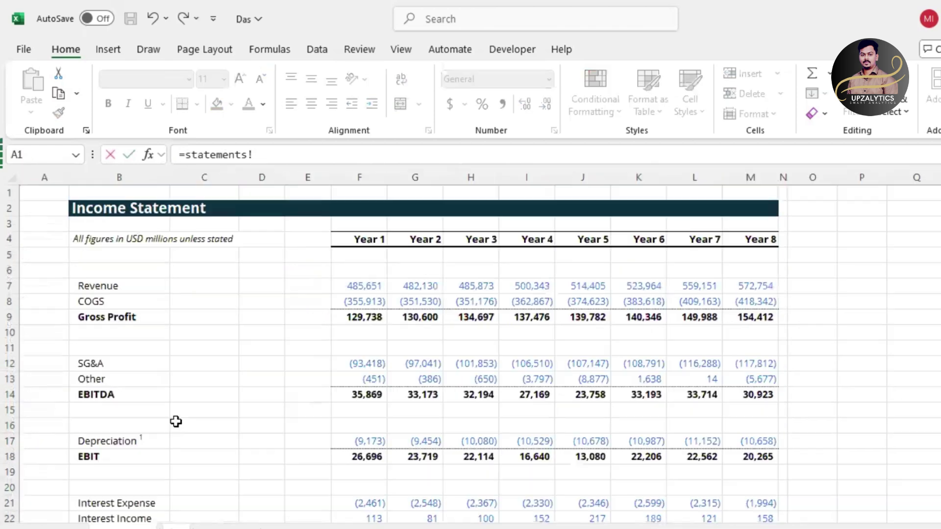
left_click(365, 288)
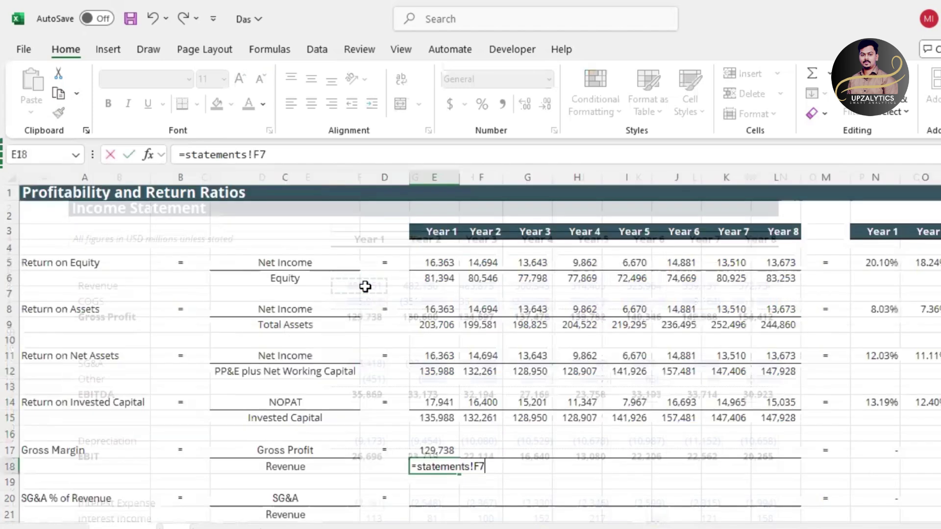
key("Return")
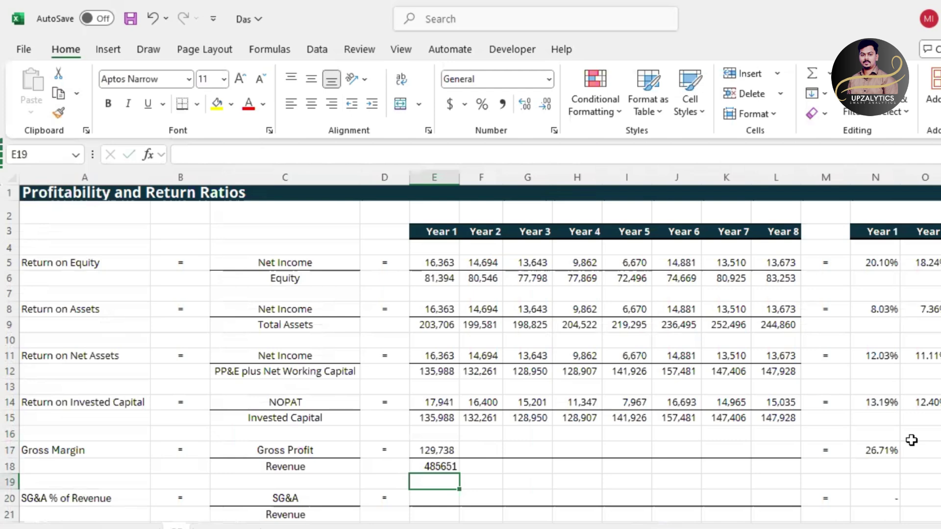
Step: Link the Year 1 SG&A amount in E20 to the income statement with =statements!F12
scroll(441, 405, "down", 1)
scroll(441, 406, "down", 1)
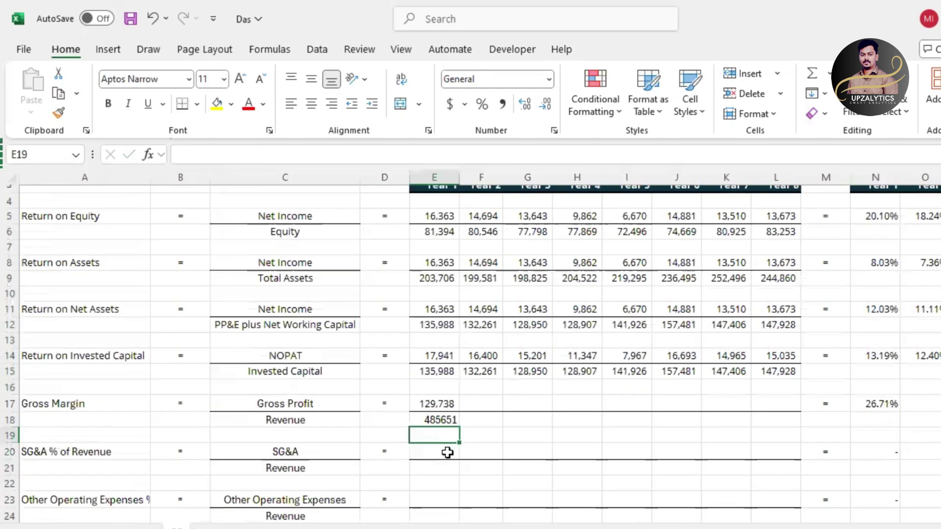
left_click(447, 451)
type("=")
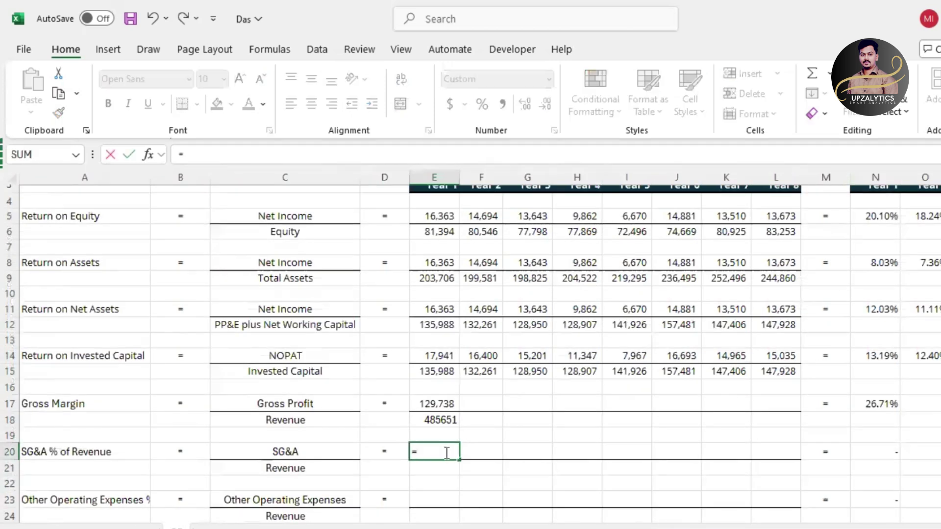
left_click(143, 527)
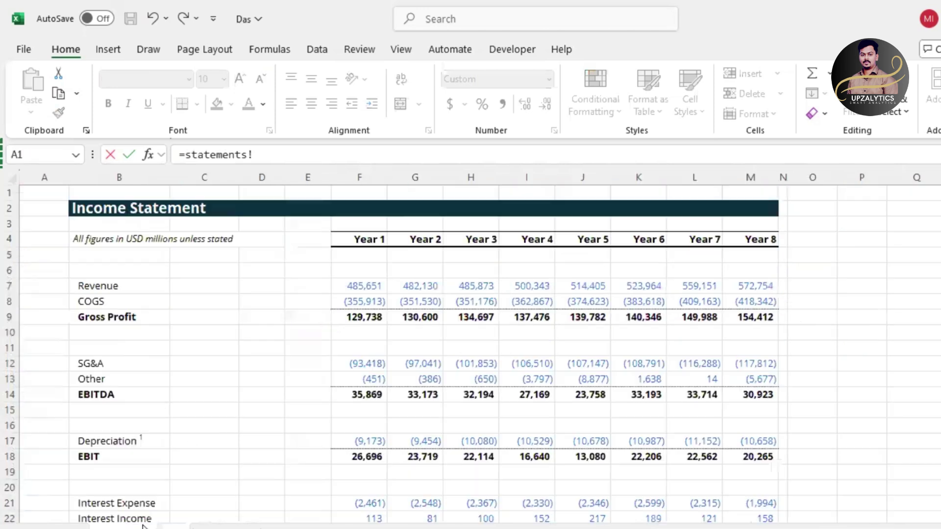
left_click(383, 358)
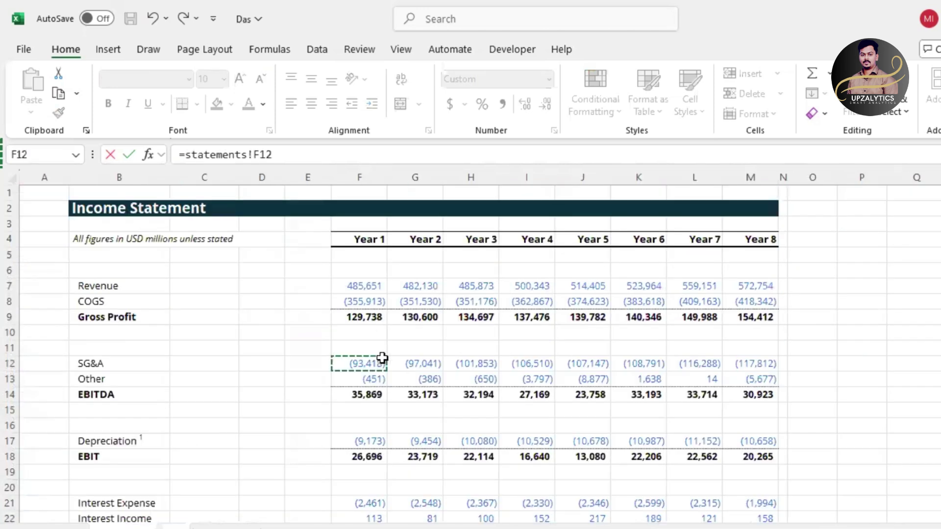
key("Return")
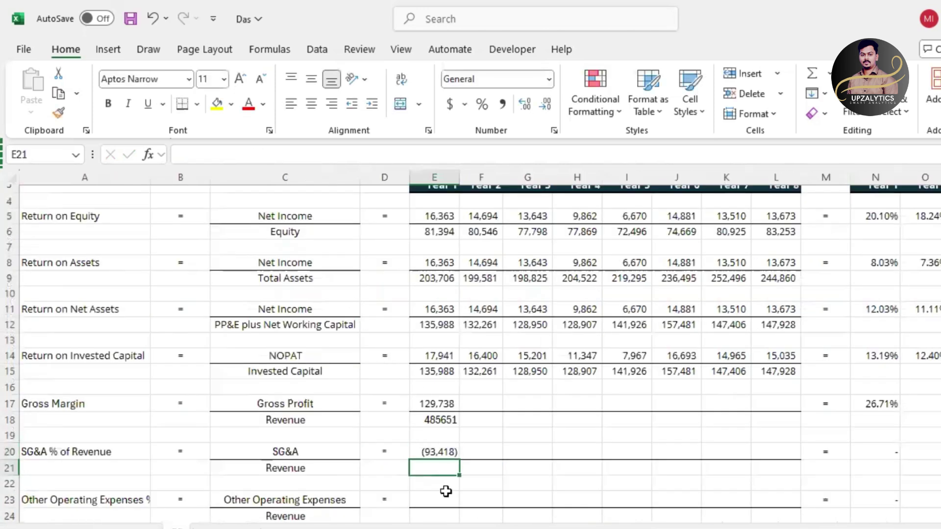
Step: Reverse the sign of the SG&A reference in E20 by changing the formula to =-statements!F12
left_click(431, 452)
double_click(431, 452)
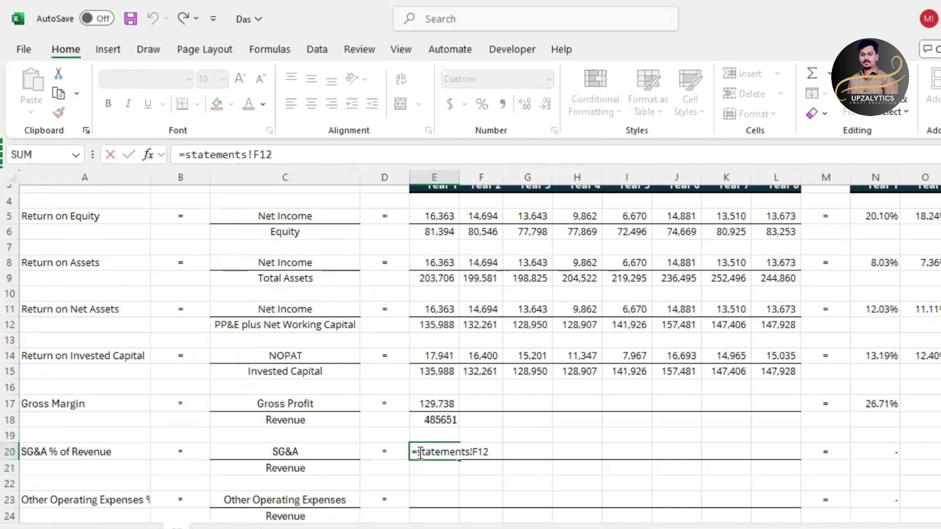
left_click(419, 452)
type("-")
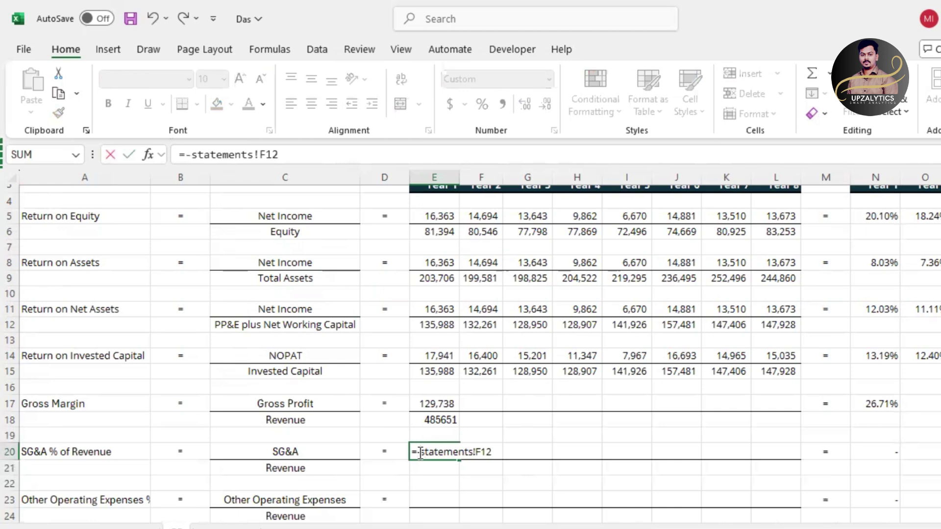
key("Return")
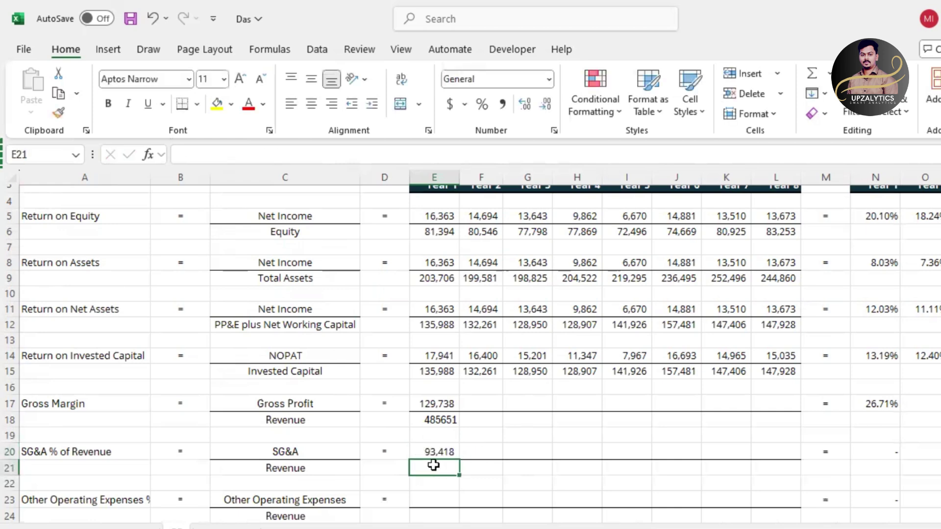
Step: Set the Year 1 revenue under SG&A in E21 to =E18
type("=")
left_click(441, 426)
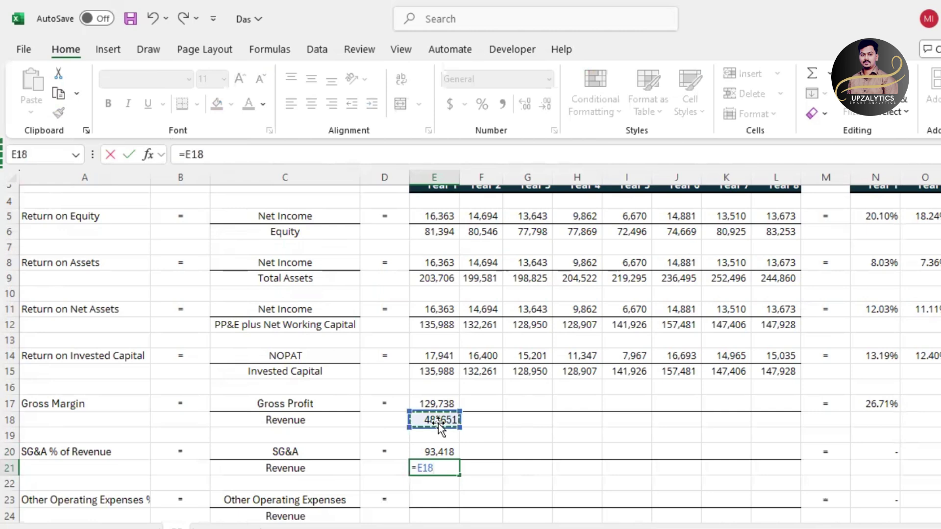
key("Return")
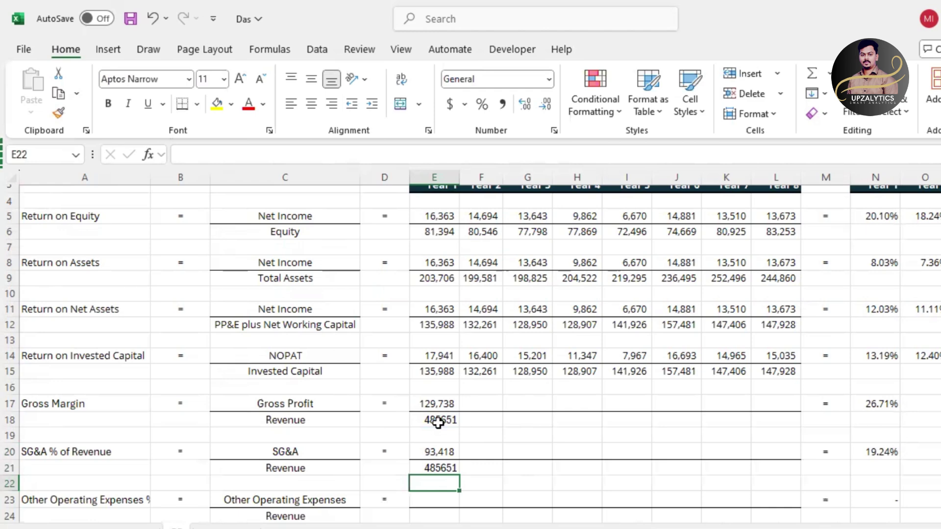
Step: Link the Year 1 Other Operating Expenses amount in E23 to the income statement with =statements!F13
scroll(438, 423, "down", 2)
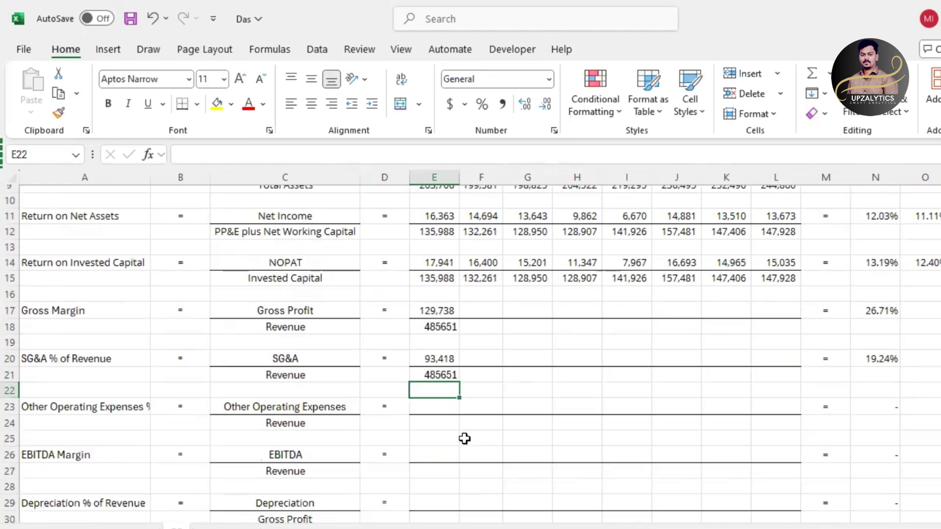
left_click(438, 404)
type("=")
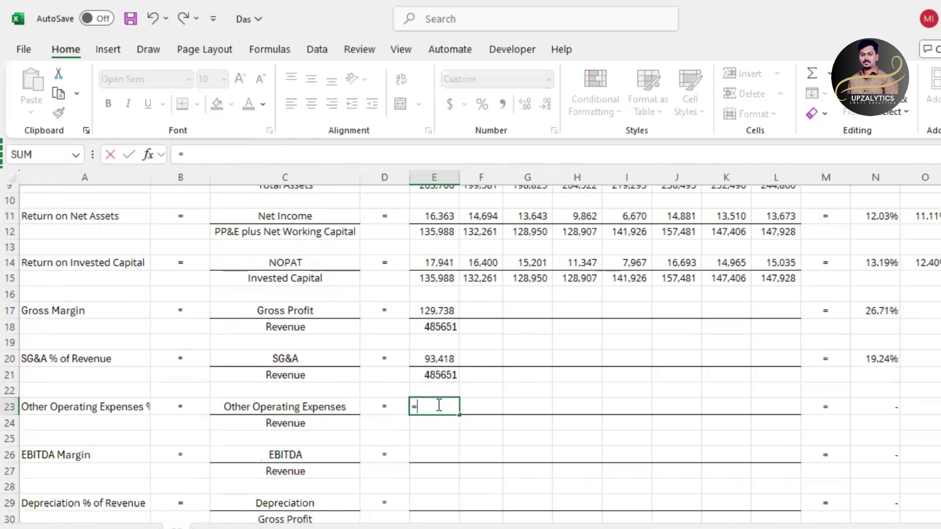
left_click(118, 525)
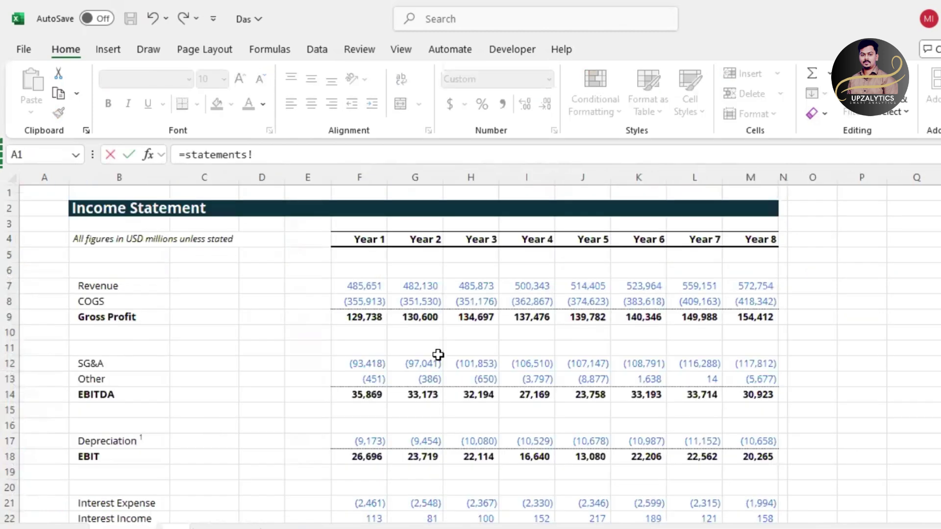
left_click(377, 379)
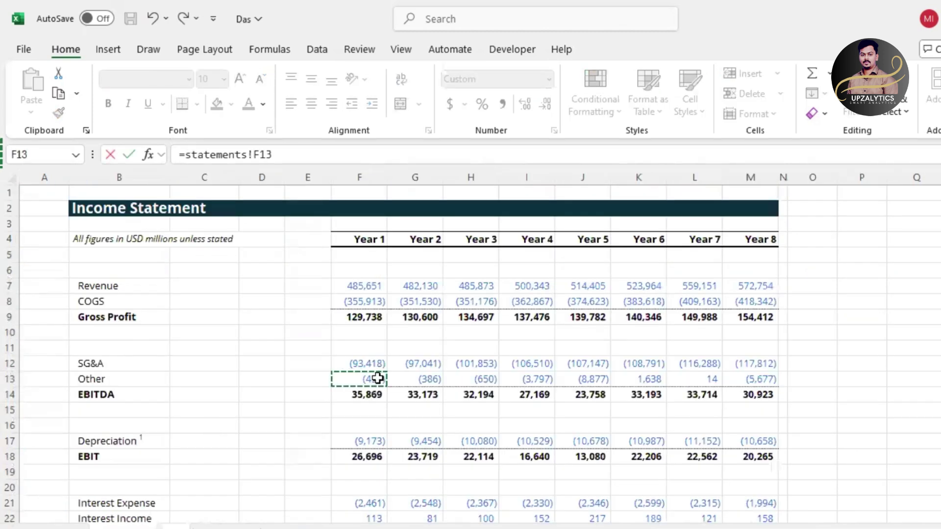
key("Return")
Step: Reverse the sign of the Other Operating Expenses reference in E23 with a leading minus
left_click(430, 405)
double_click(427, 405)
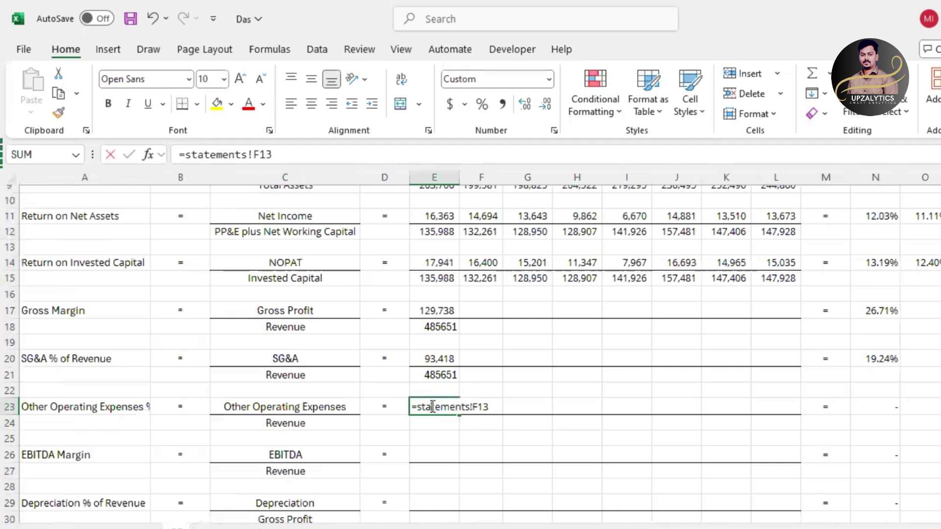
left_click(417, 405)
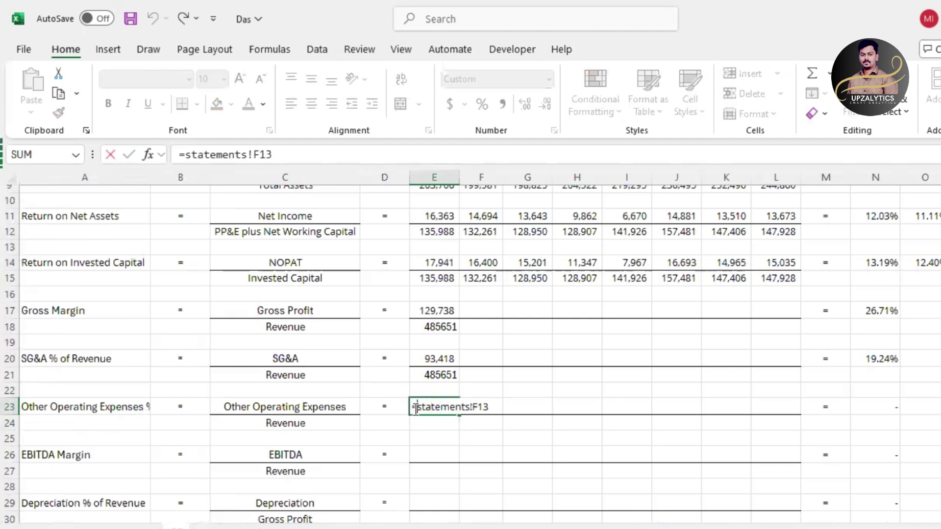
key("Return")
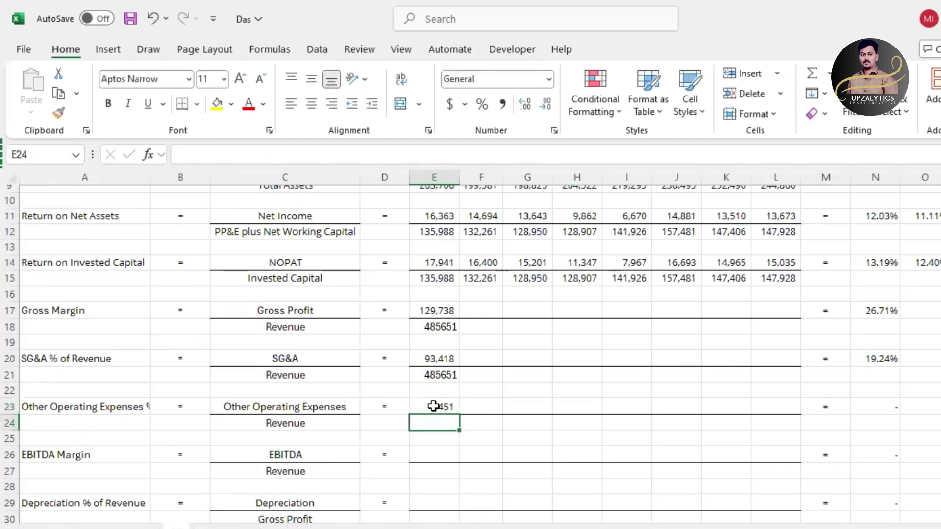
Step: Set the Year 1 revenue under Other Operating Expenses in E24 to reference the SG&A revenue cell E21
type("=")
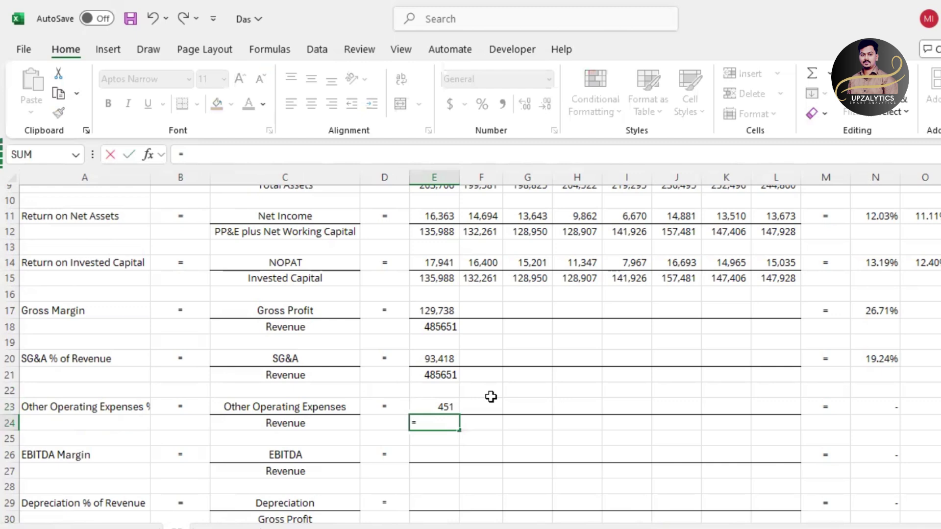
left_click(441, 374)
key("Return")
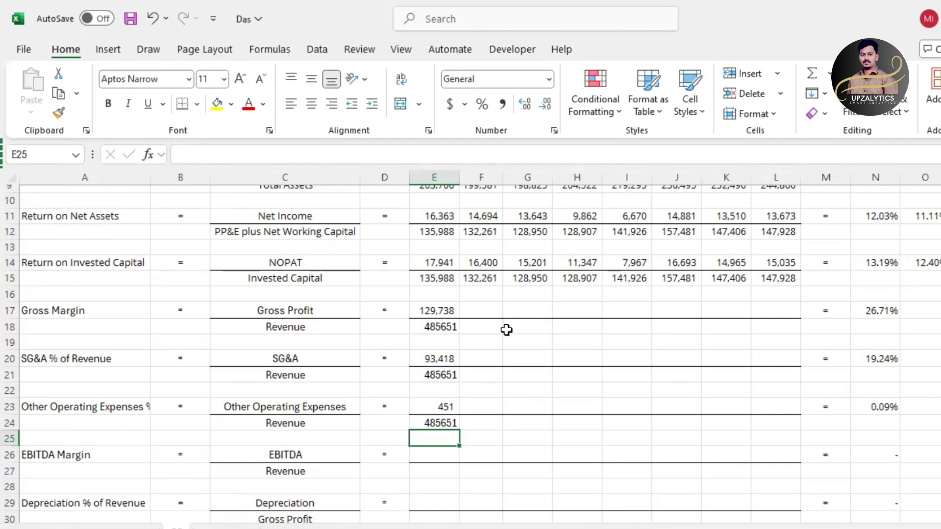
Step: Link the Year 1 EBITDA amount in E26 to the income statement with =statements!F14
scroll(506, 329, "down", 2)
left_click(430, 357)
type("=")
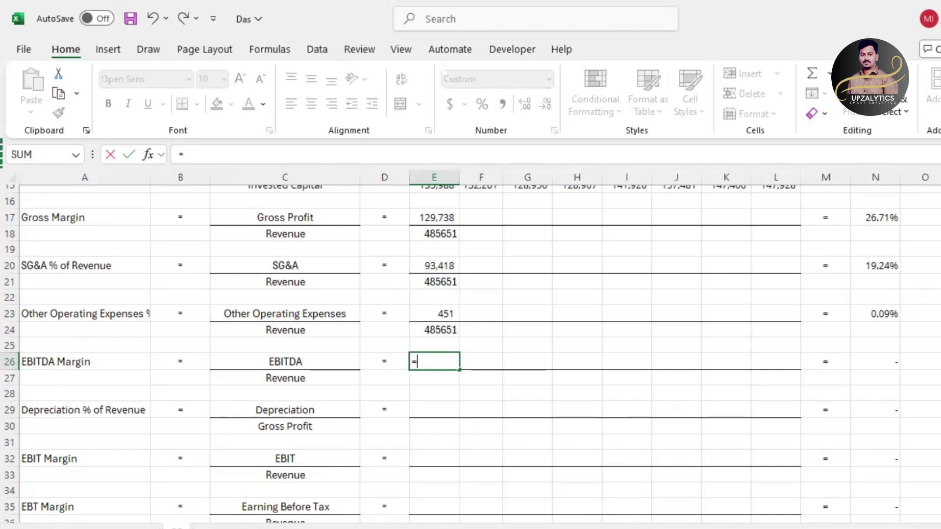
key("ctrl+Page_Up")
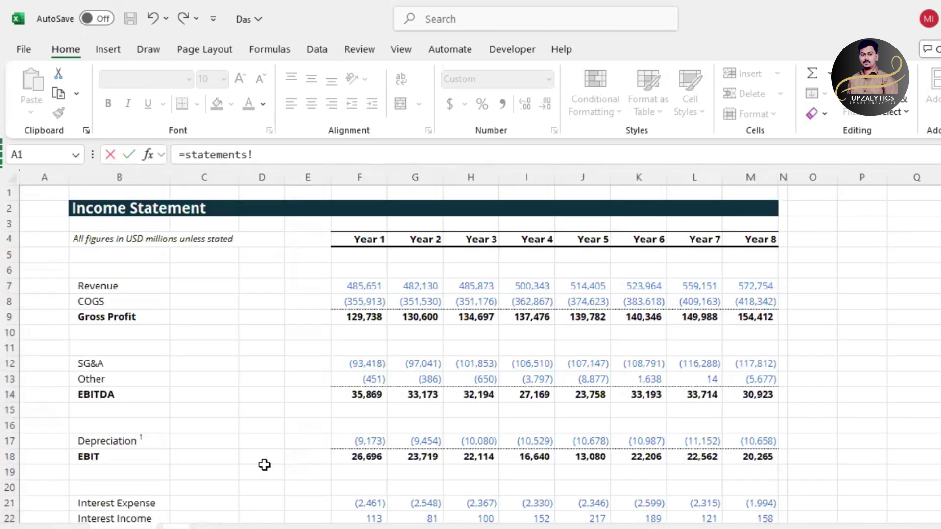
left_click(381, 396)
key("Return")
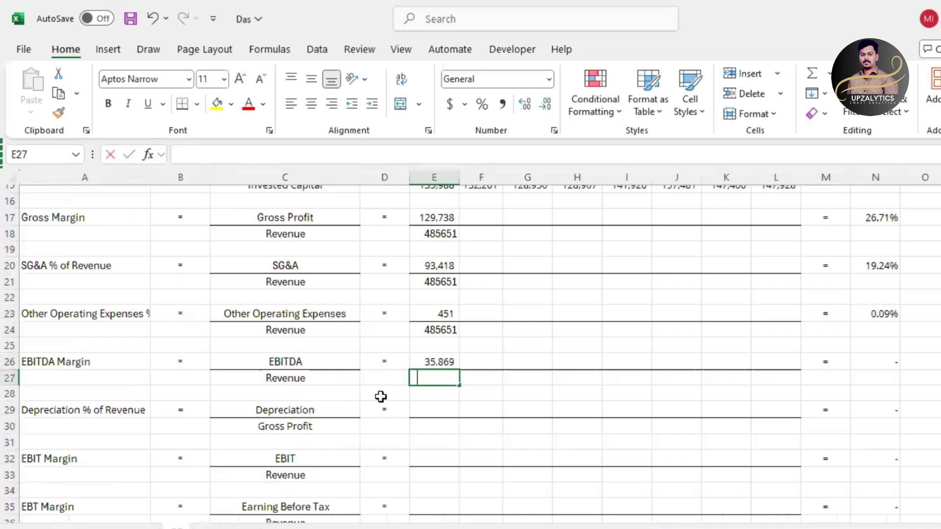
Step: Set the Year 1 revenue under EBITDA in E27 to =E24
type("=")
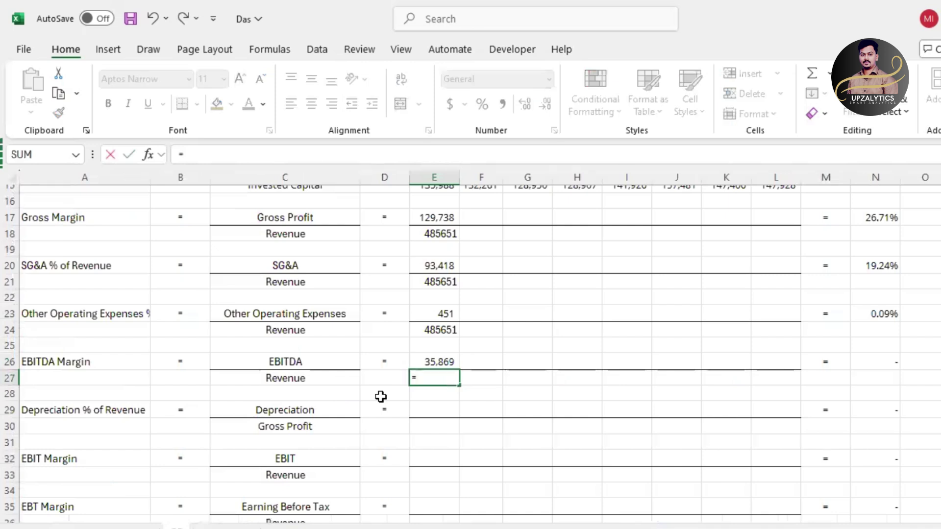
left_click(436, 327)
key("Return")
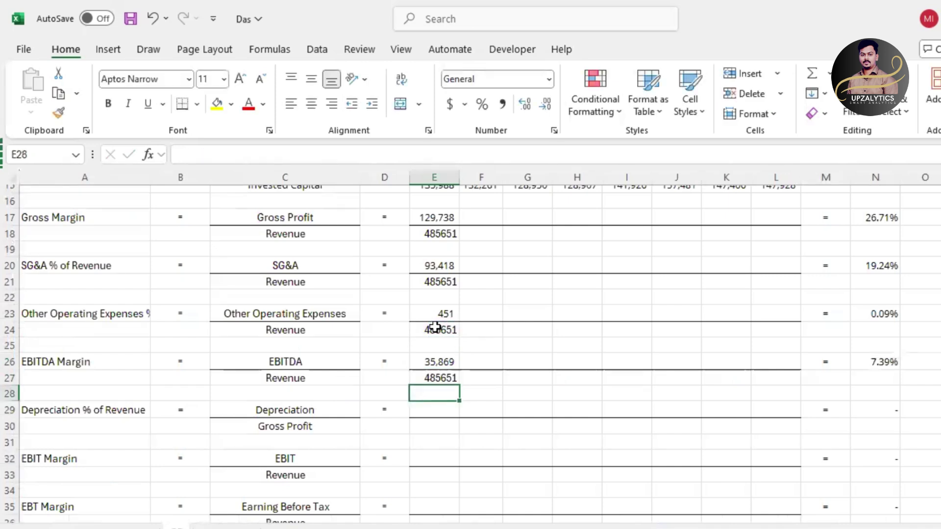
Step: Link the Year 1 Depreciation amount in E29 to the income statement with its sign reversed, using =-statements!F17
left_click(434, 409)
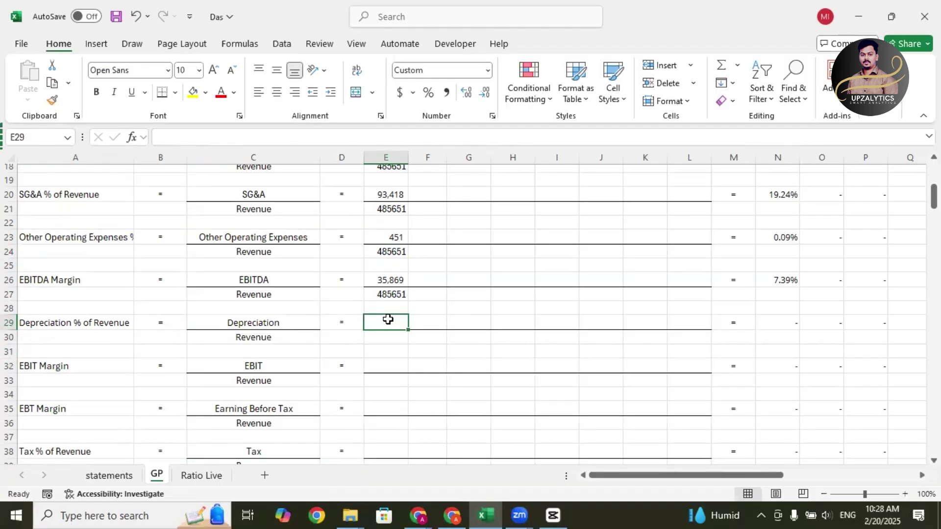
type("=")
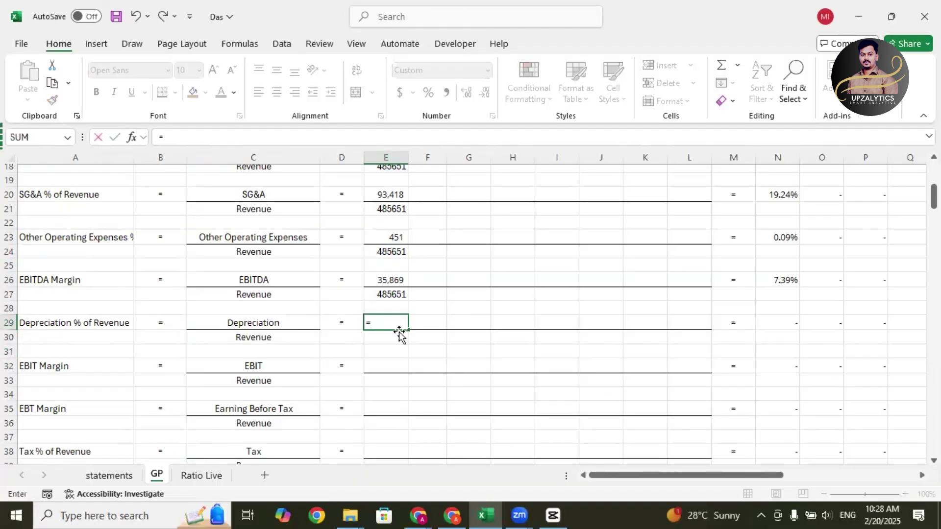
type("-")
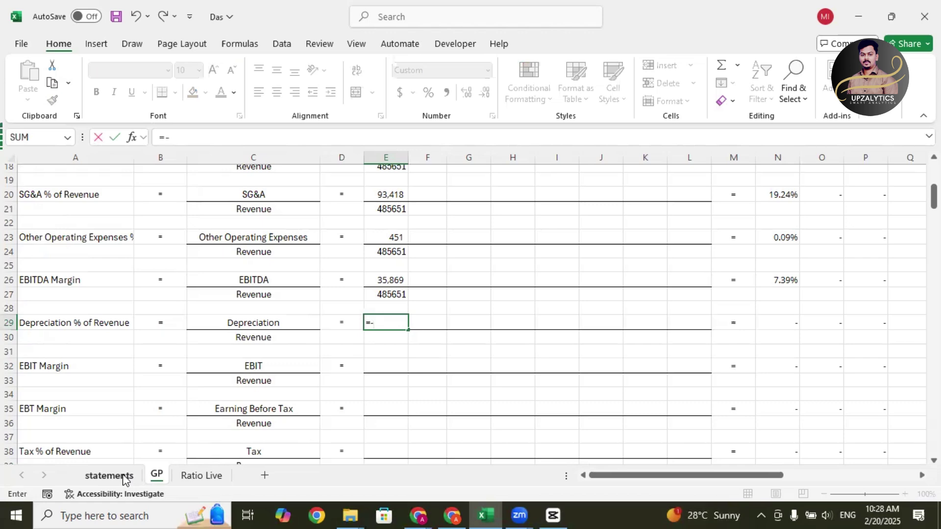
left_click(125, 478)
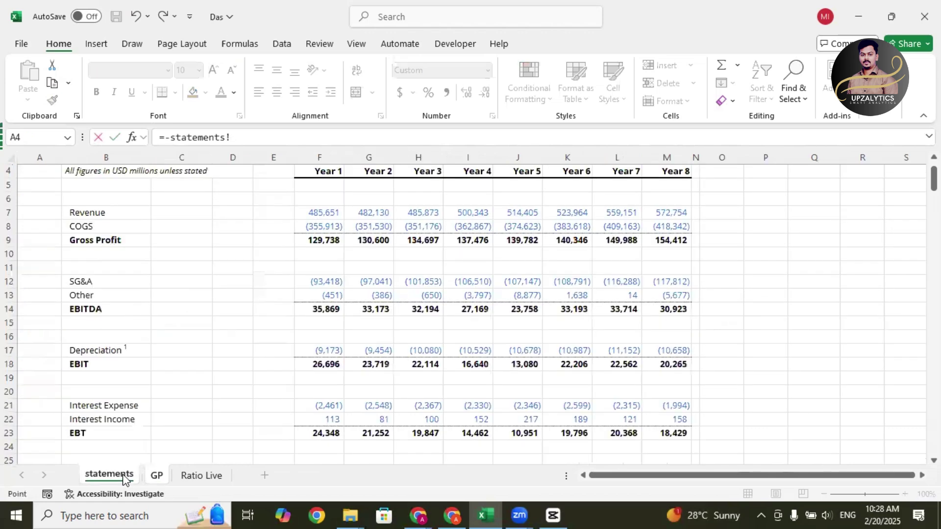
left_click(333, 352)
key("Return")
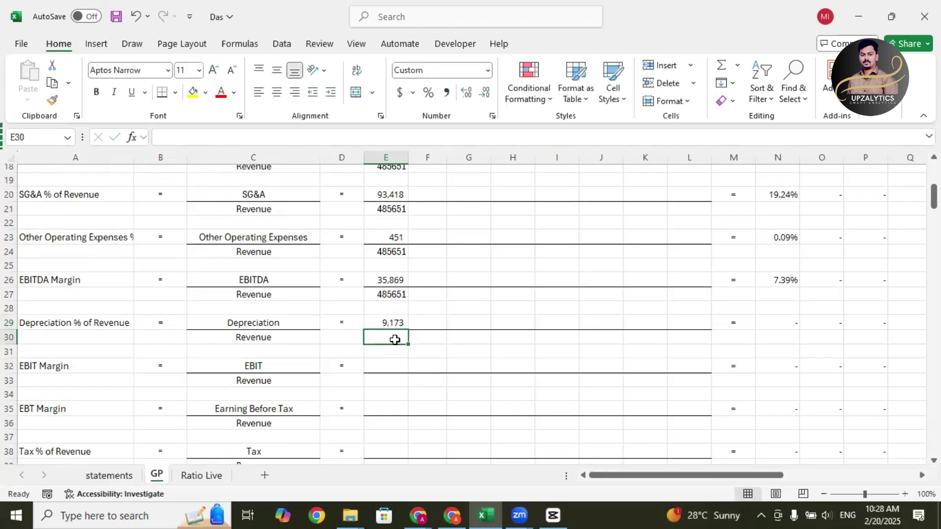
Step: Set the Year 1 revenue under Depreciation in E30 to reference the EBITDA Margin revenue cell E27
type("=")
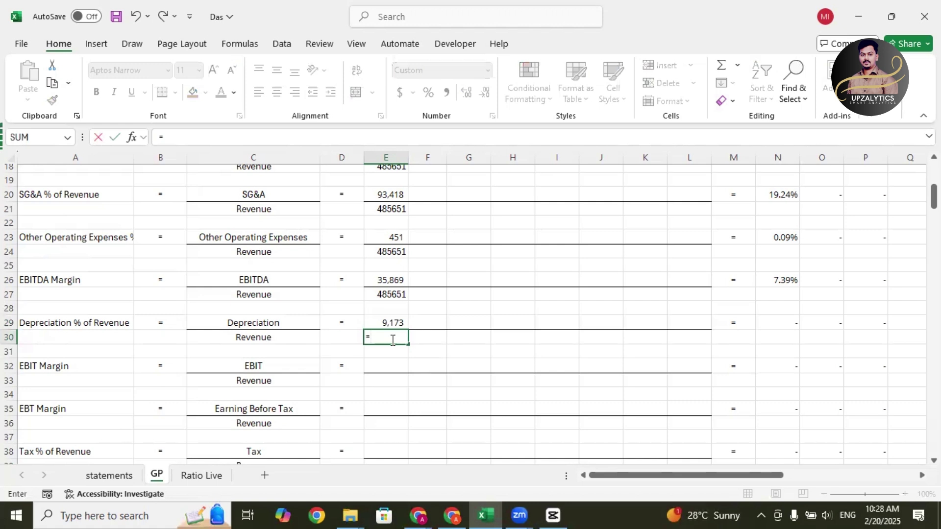
left_click(400, 296)
key("Return")
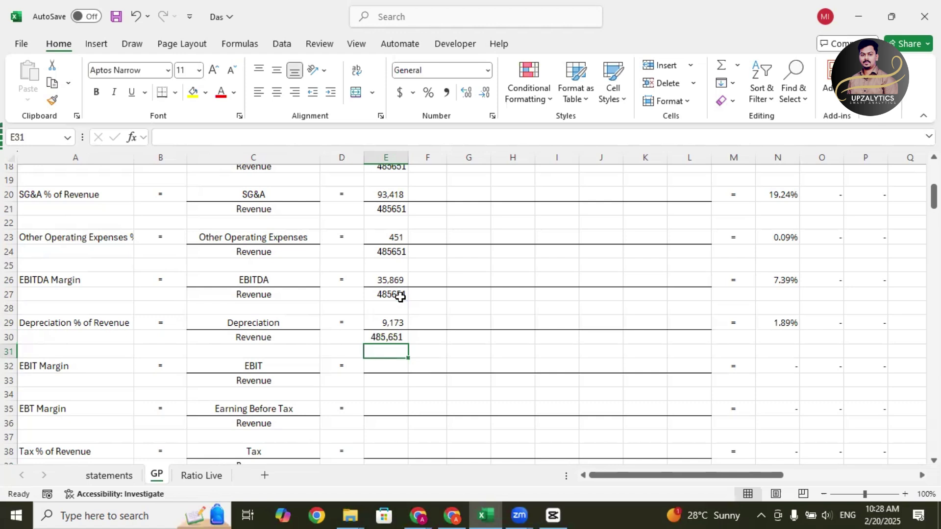
Step: Link the Year 1 EBIT amount in E32 to the income statement with =-statements!F18
left_click(390, 362)
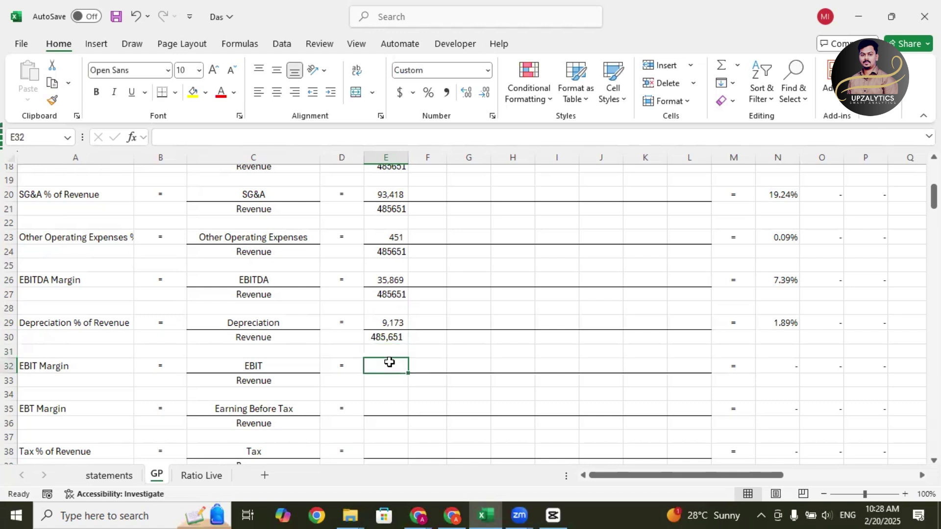
type("=")
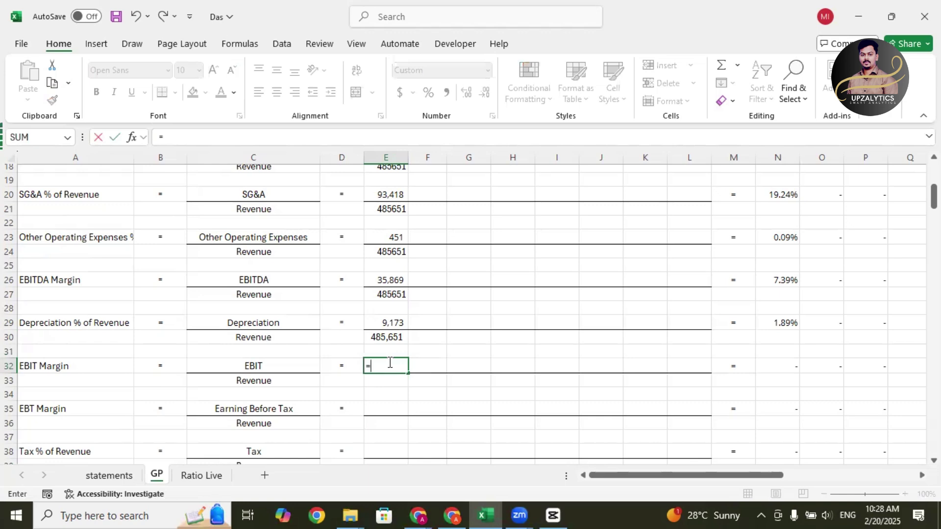
type("-")
left_click(105, 476)
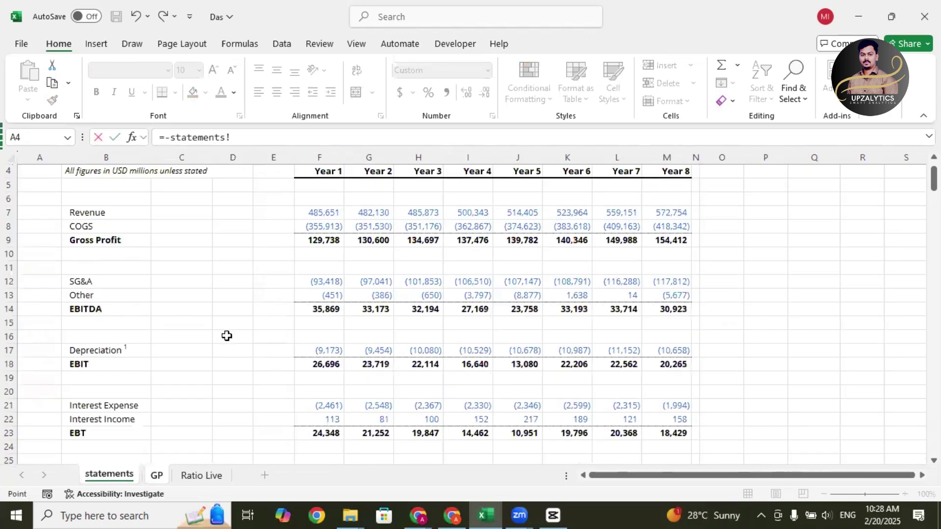
left_click(323, 363)
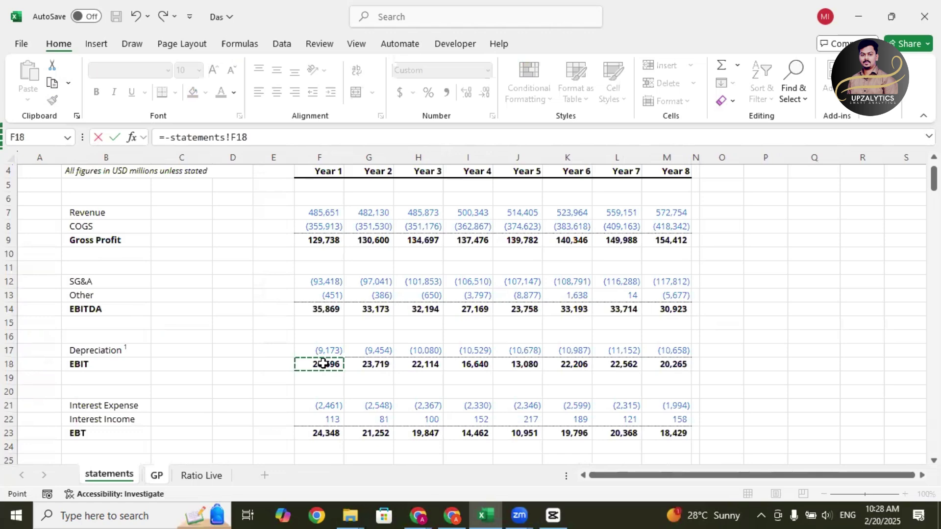
key("Return")
Step: Remove the leading minus from the EBIT reference in E32, leaving =statements!F18
left_click(388, 366)
double_click(388, 366)
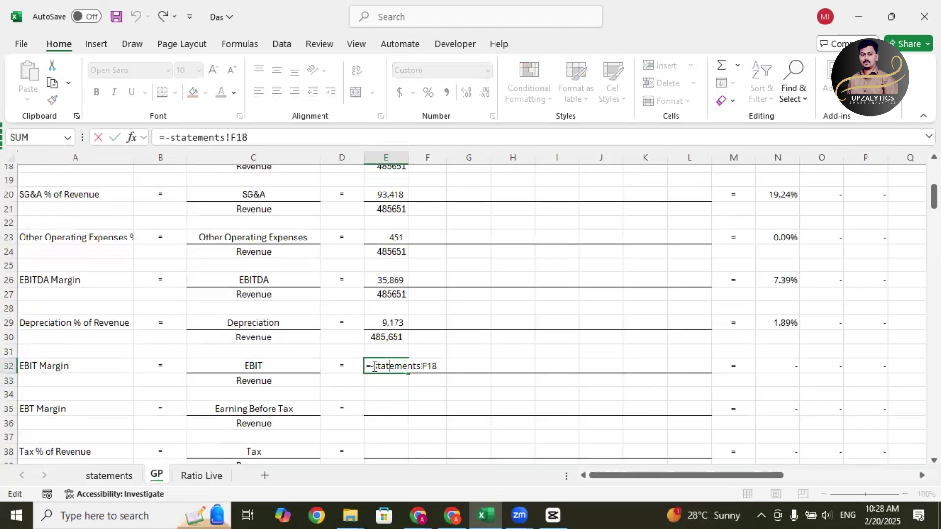
left_click(374, 366)
key("BackSpace")
key("Return")
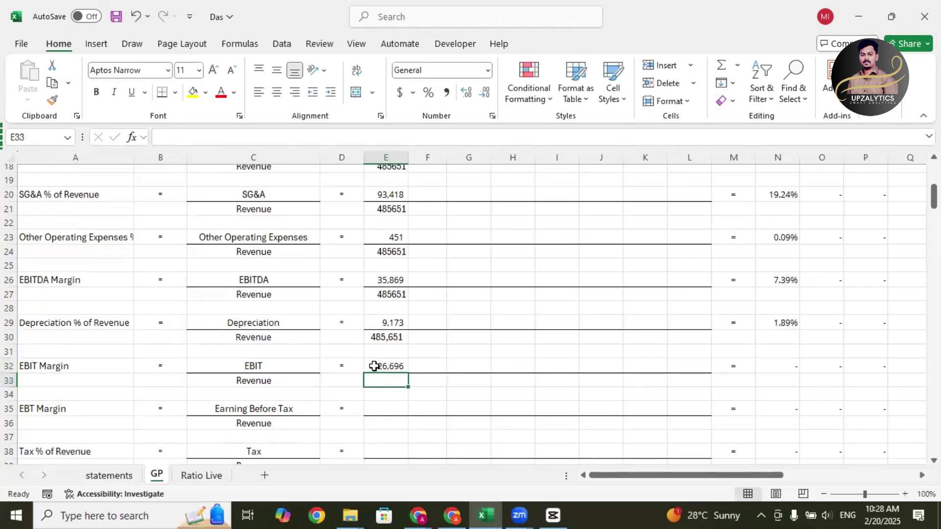
Step: Set the Year 1 revenue under EBIT in E33 to =E30
type("=")
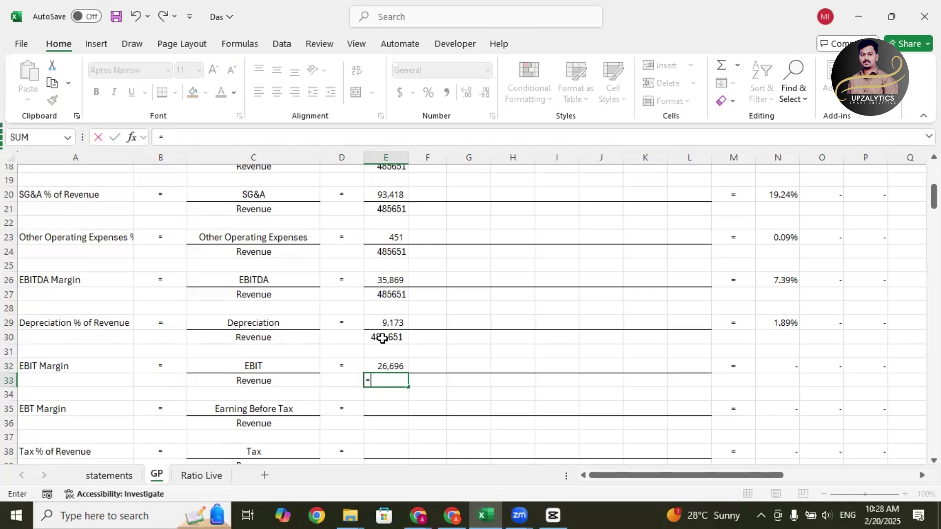
left_click(384, 337)
key("Return")
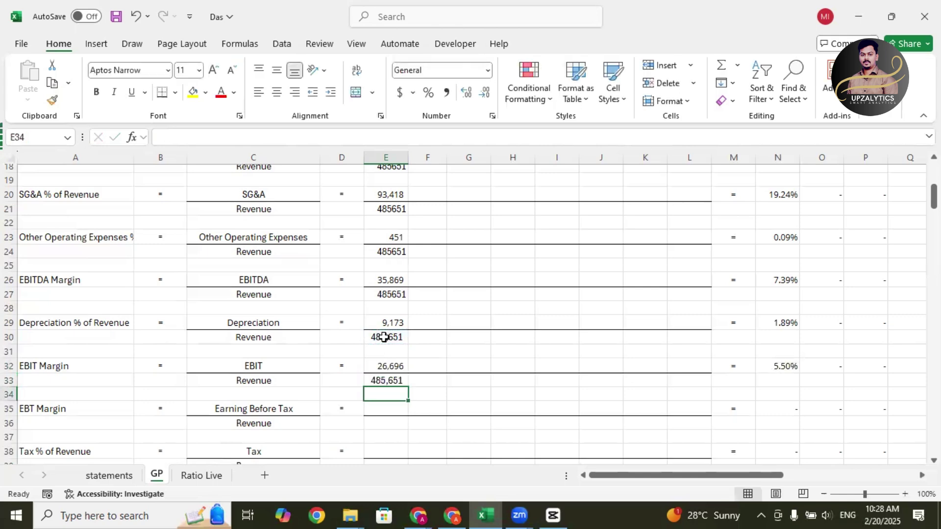
Step: Link the Year 1 Earning Before Tax amount in E35 to the income statement's EBT with =statements!F23
scroll(422, 343, "down", 1)
left_click(392, 366)
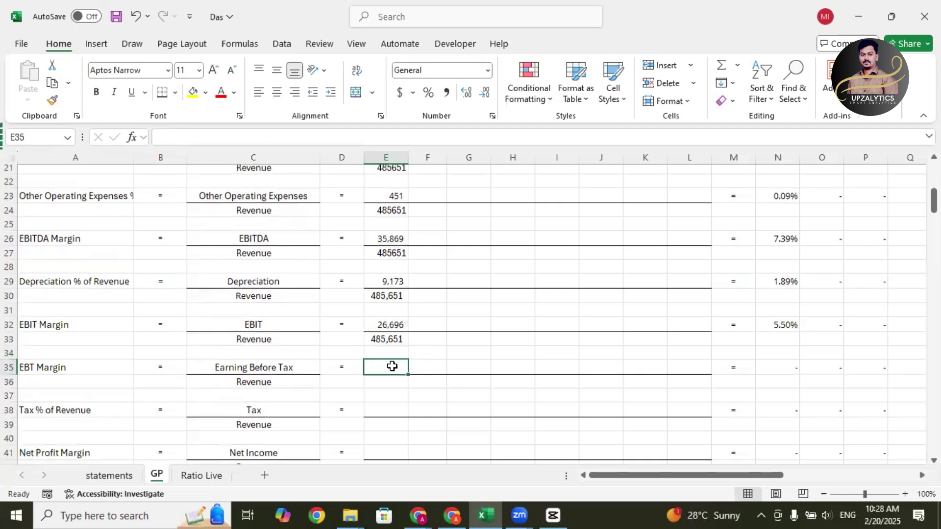
type("=")
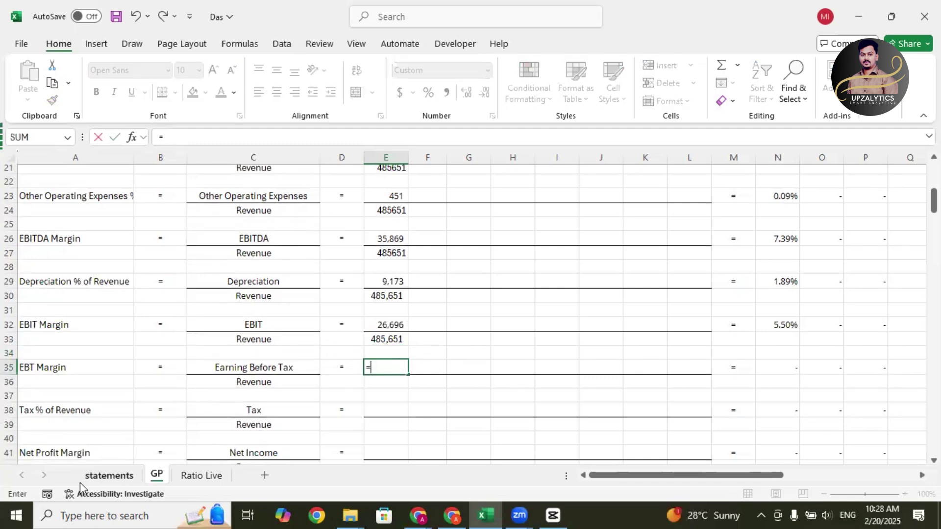
left_click(93, 477)
scroll(254, 372, "down", 1)
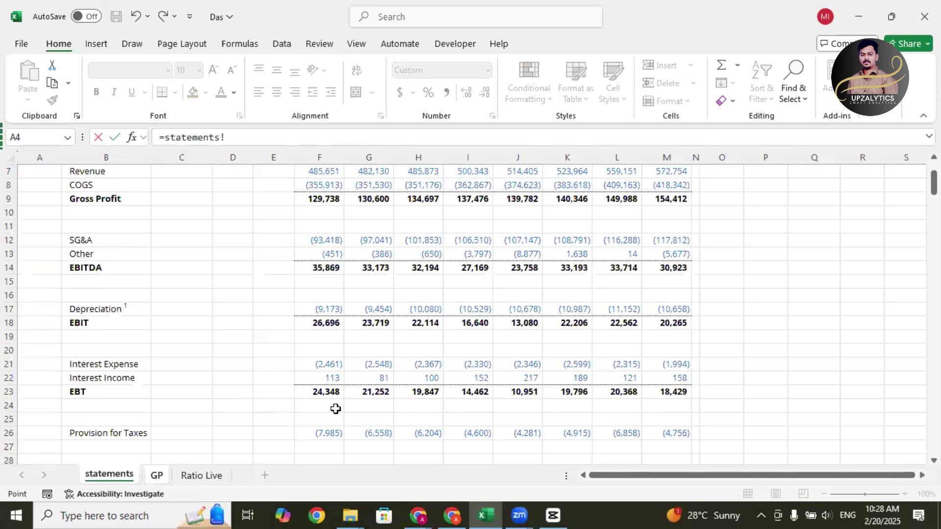
left_click(328, 390)
key("Return")
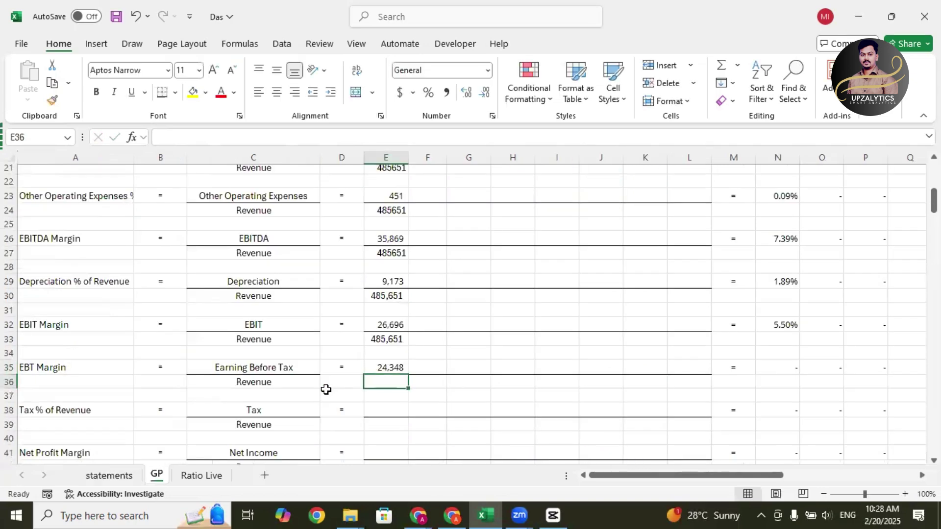
Step: Set the Year 1 revenue under Earning Before Tax in E36 to =E33
type("=")
left_click(380, 340)
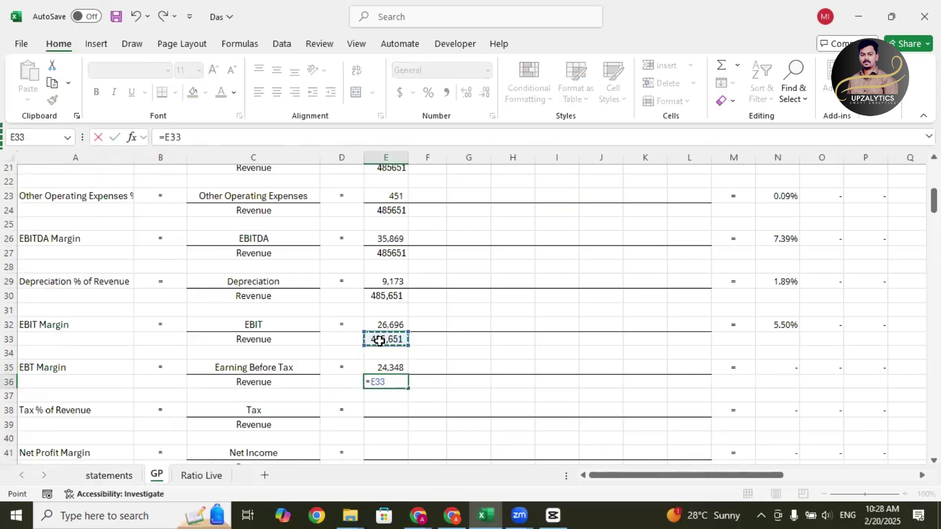
key("Return")
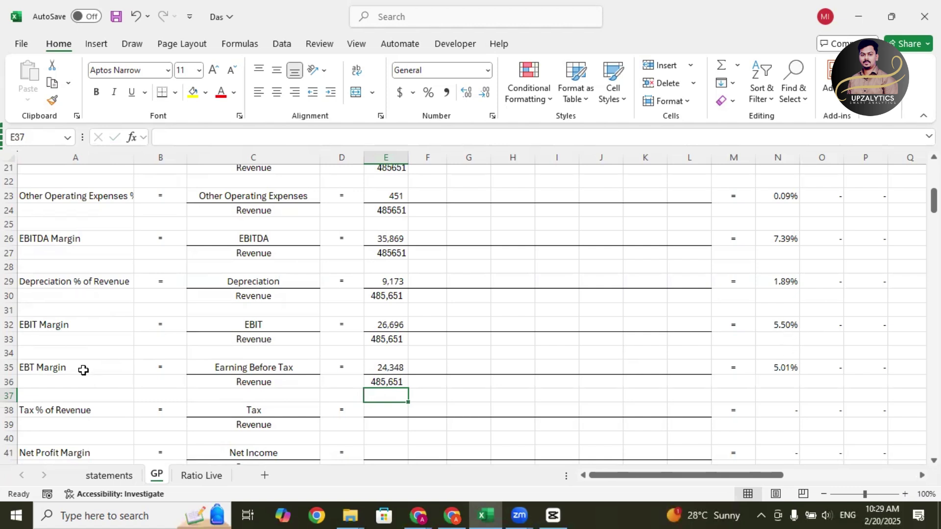
Step: Link the Year 1 Tax amount in E38 to the income statement's Provision for Taxes with a reversed sign, using =-statements!F26
scroll(105, 363, "down", 1)
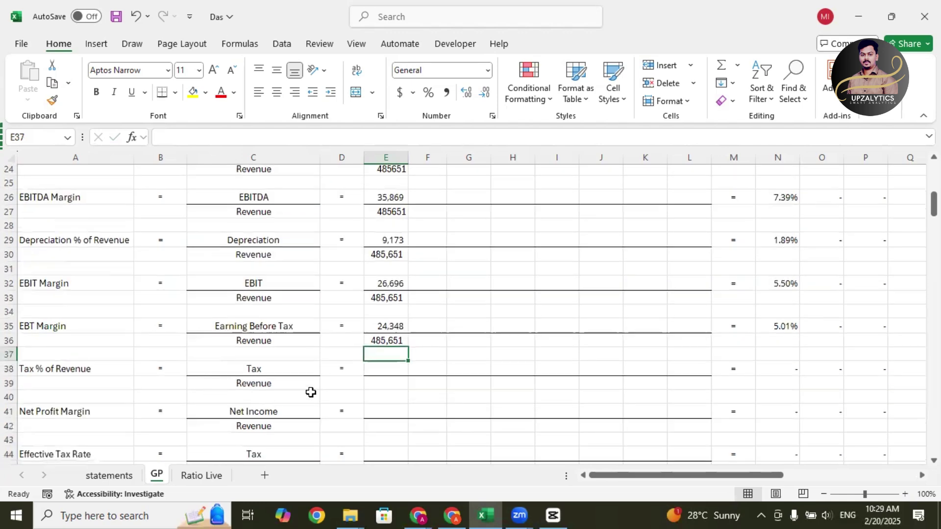
left_click(381, 369)
type("=")
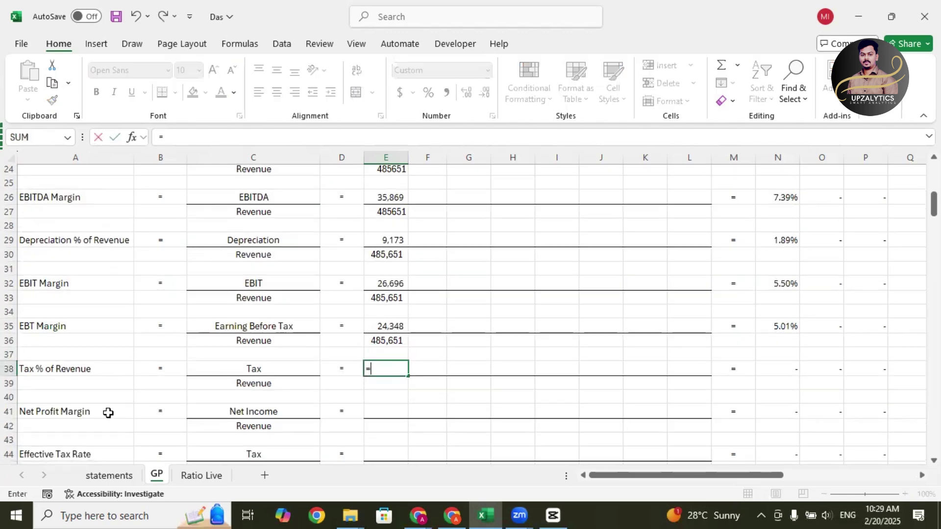
type("-")
left_click(101, 477)
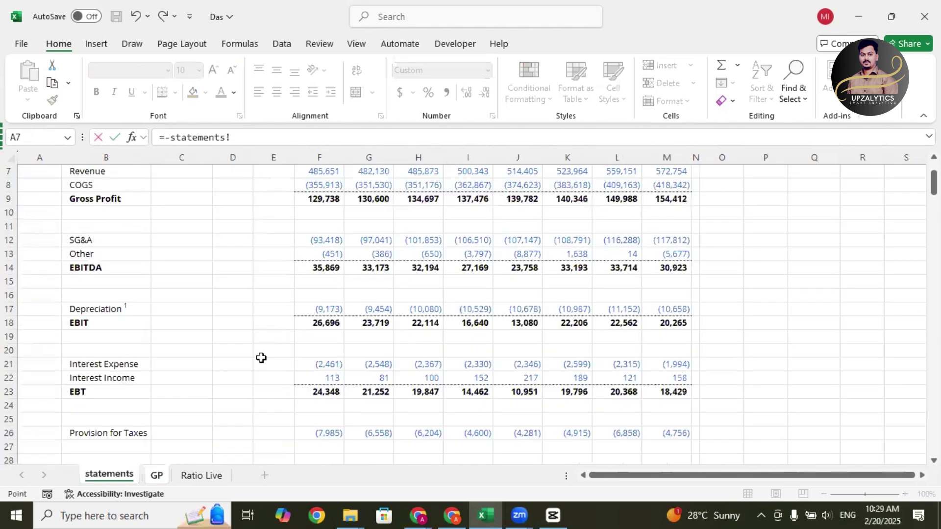
scroll(260, 358, "down", 1)
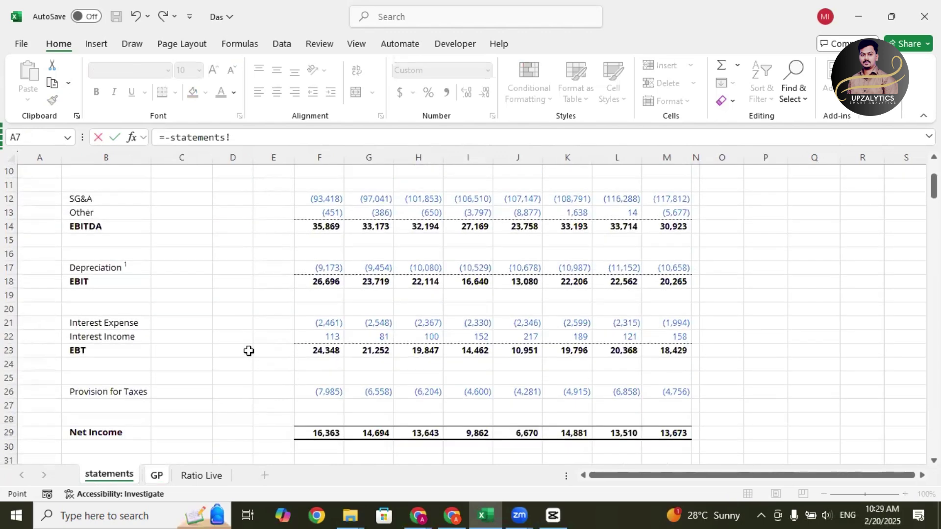
left_click(320, 392)
key("Return")
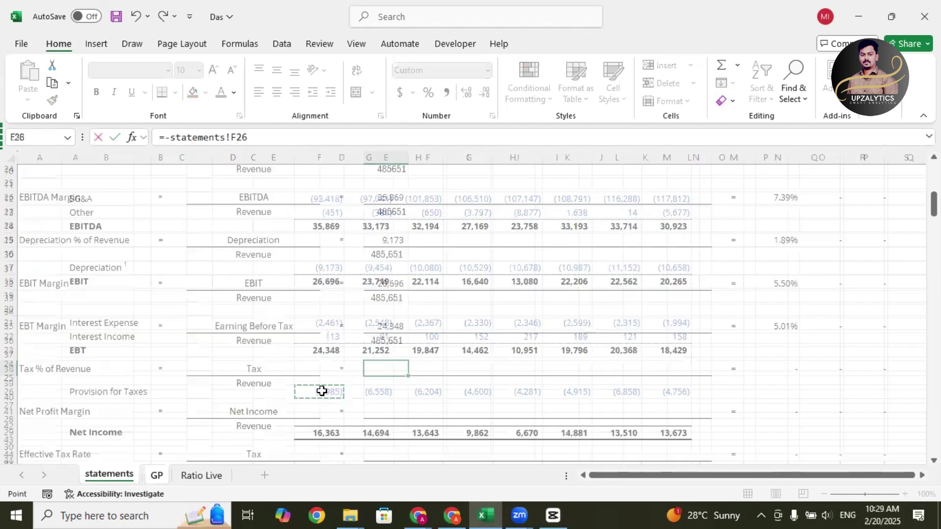
Step: Set the Year 1 revenue under Tax in E39 to =E36
type("=")
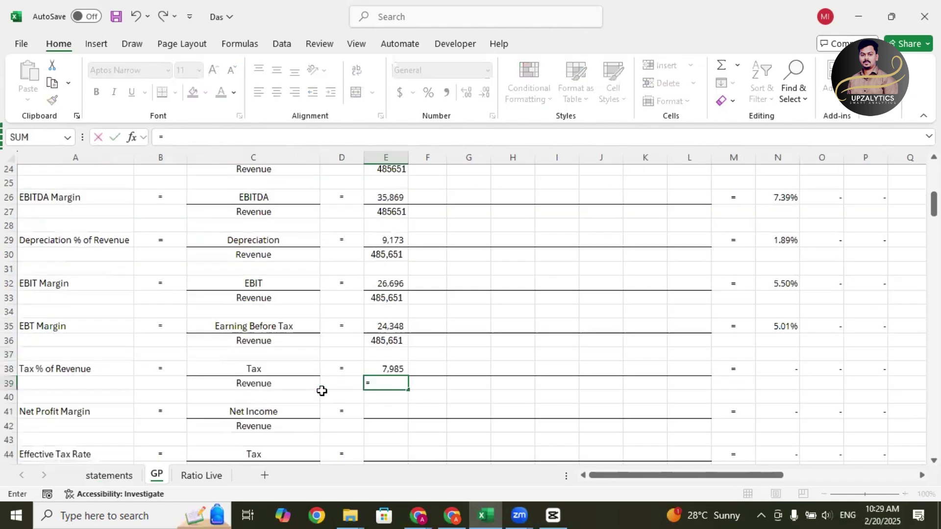
left_click(392, 339)
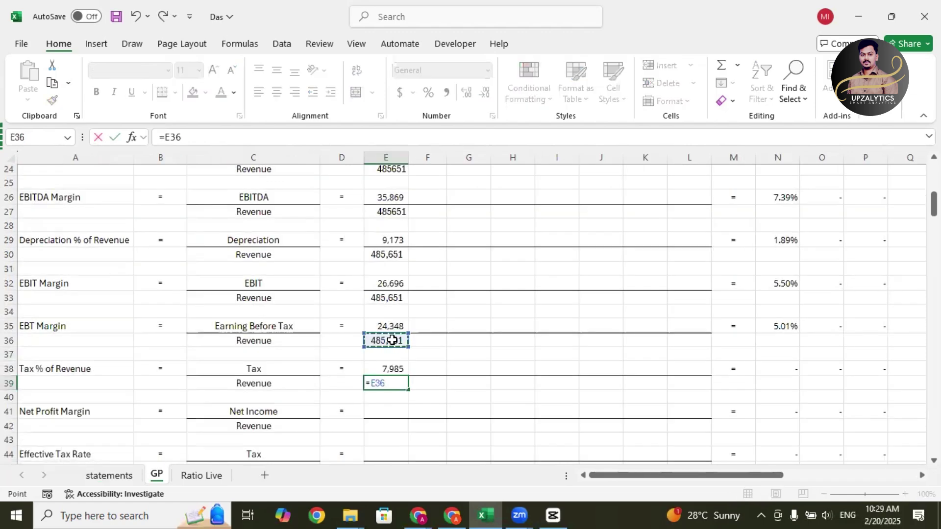
key("Return")
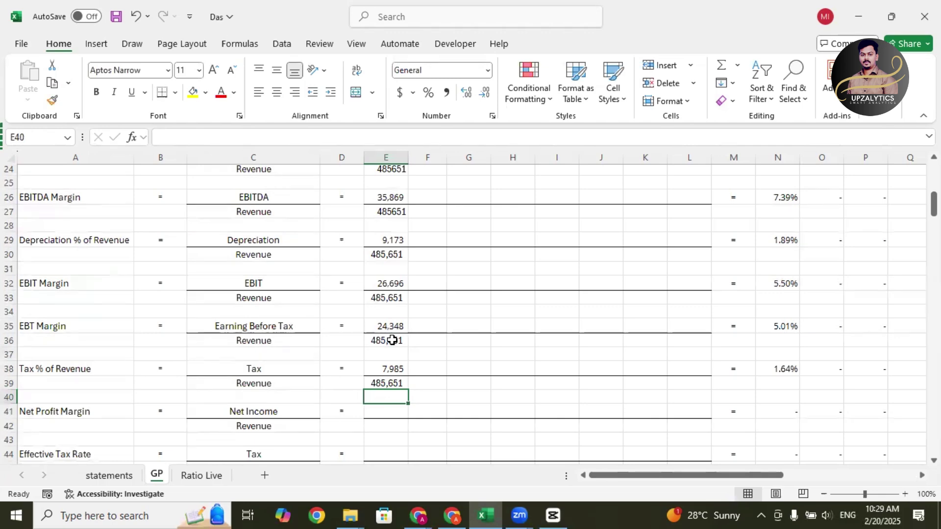
scroll(414, 332, "down", 2)
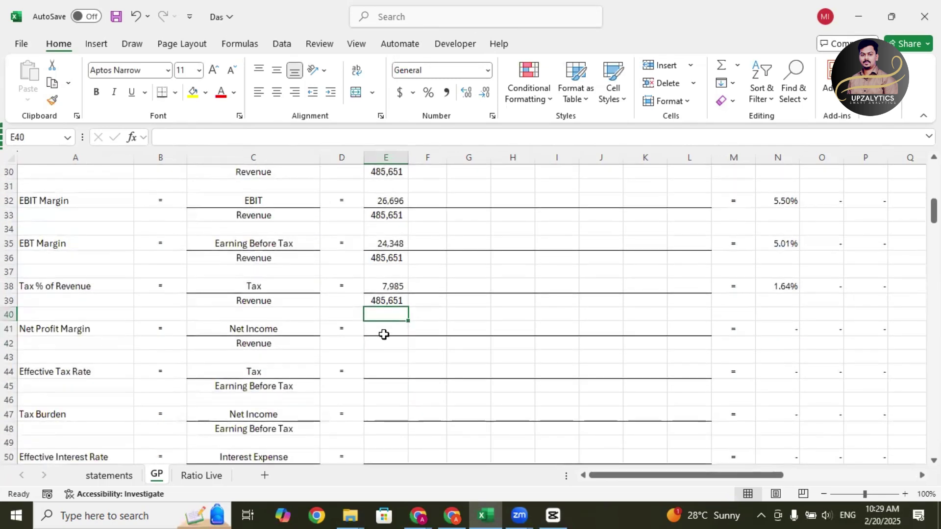
Step: Link the Year 1 Net Income in E41 to the income statement's Net Income with =statements!F29
left_click(383, 331)
type("=")
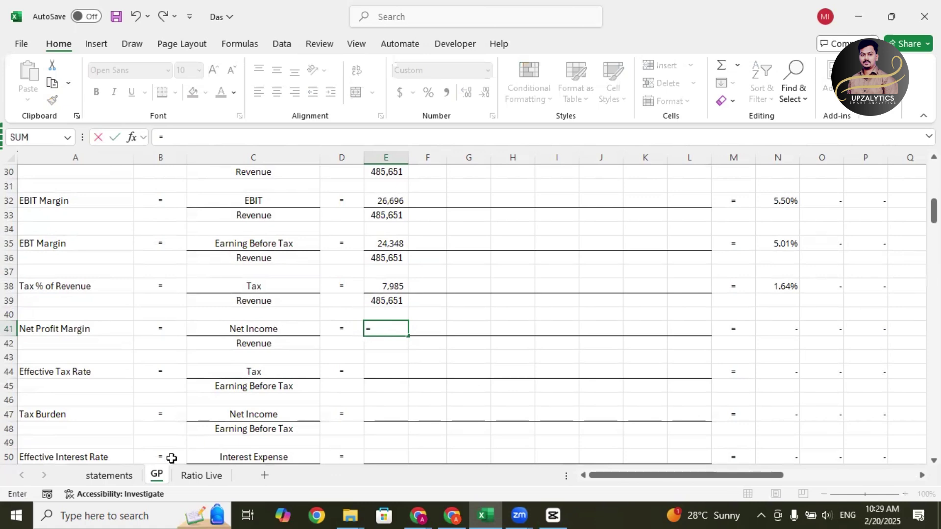
left_click(128, 481)
scroll(343, 343, "down", 1)
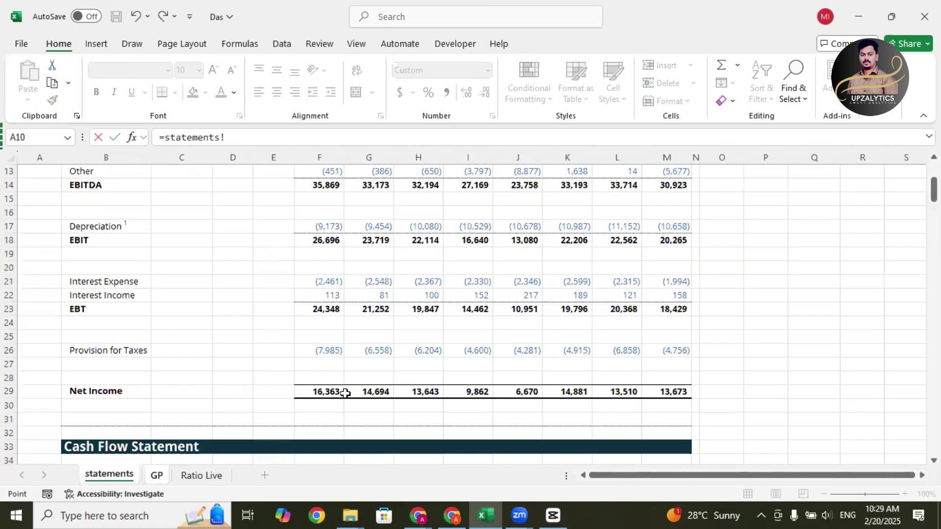
left_click(348, 391)
left_click(332, 393)
key("Return")
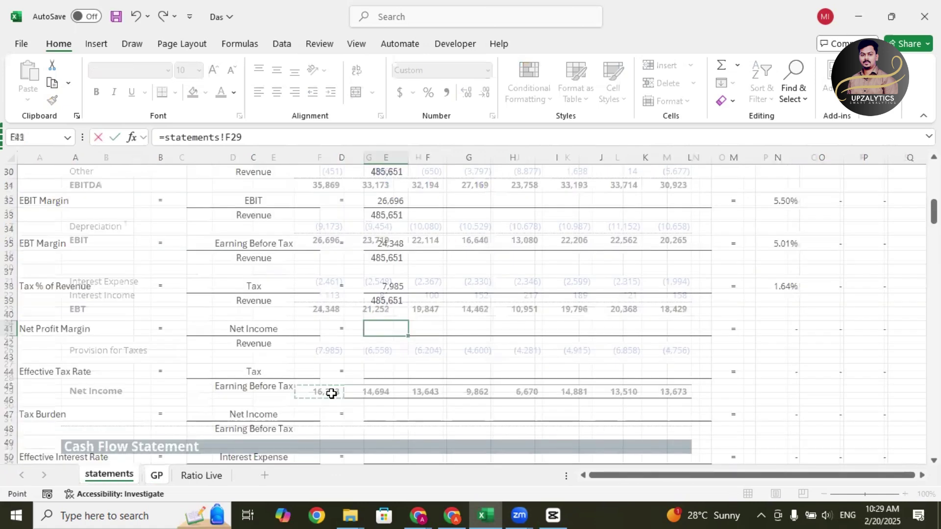
Step: Set the Year 1 revenue under Net Income in E42 to =E39
type("=")
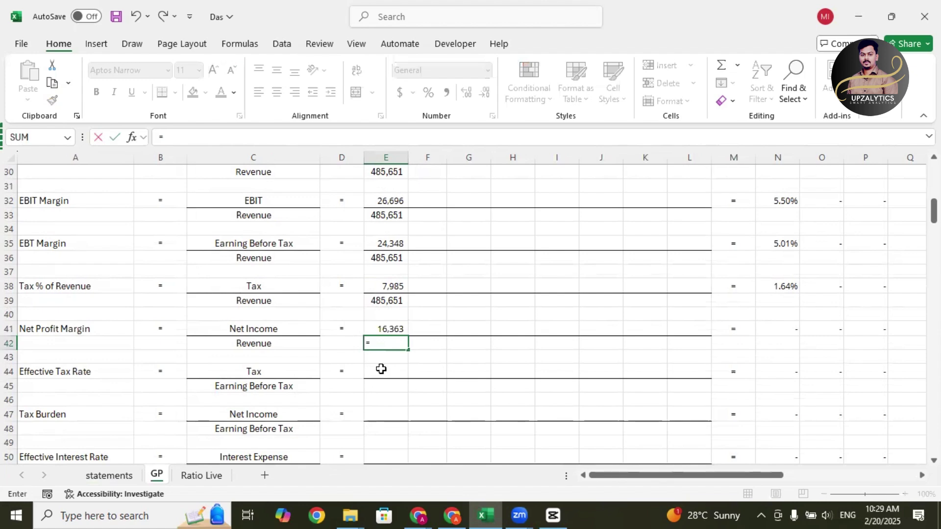
left_click(385, 300)
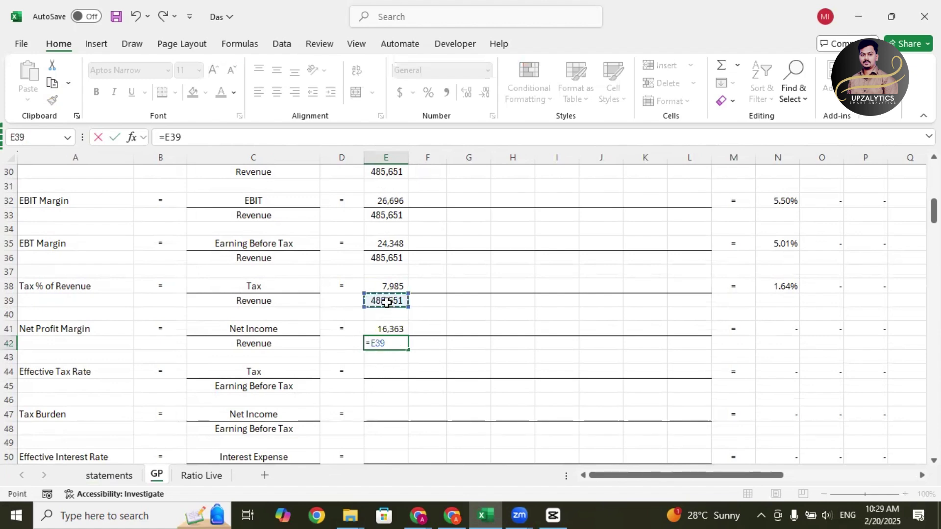
key("Return")
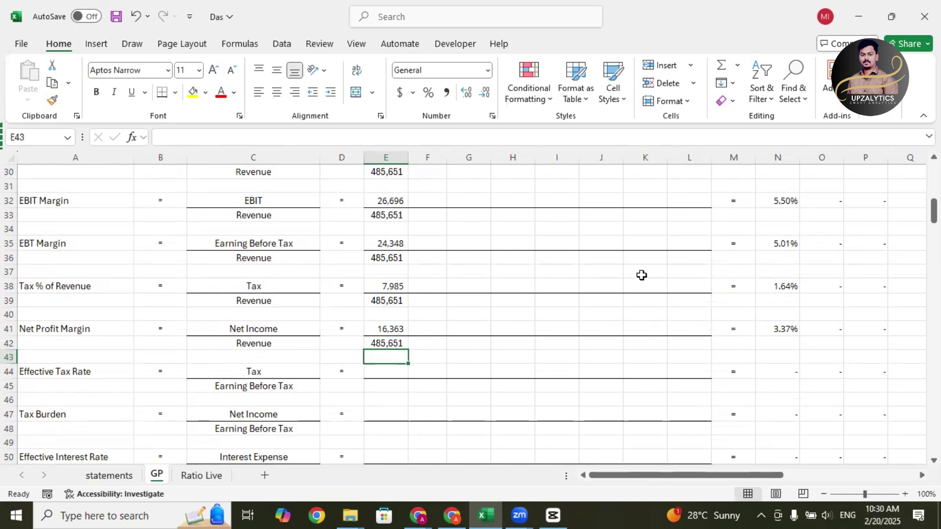
Step: Examine the Year 1 Gross Margin inputs and its ratio formula in N17, and the other ratios down to Net Profit Margin
scroll(641, 275, "up", 4)
scroll(642, 275, "down", 4)
scroll(641, 275, "up", 7)
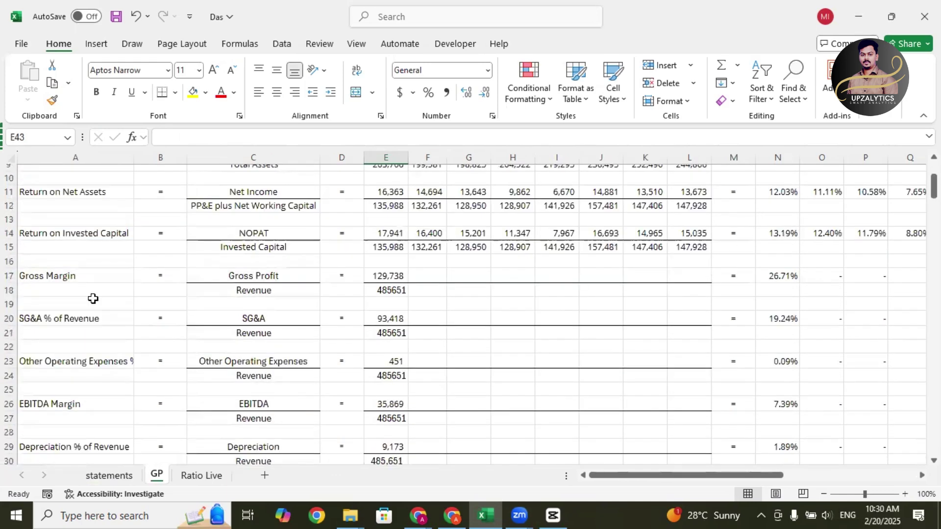
left_click_drag(84, 283, 343, 292)
left_click_drag(547, 297, 694, 297)
left_click(789, 277)
left_click(790, 278)
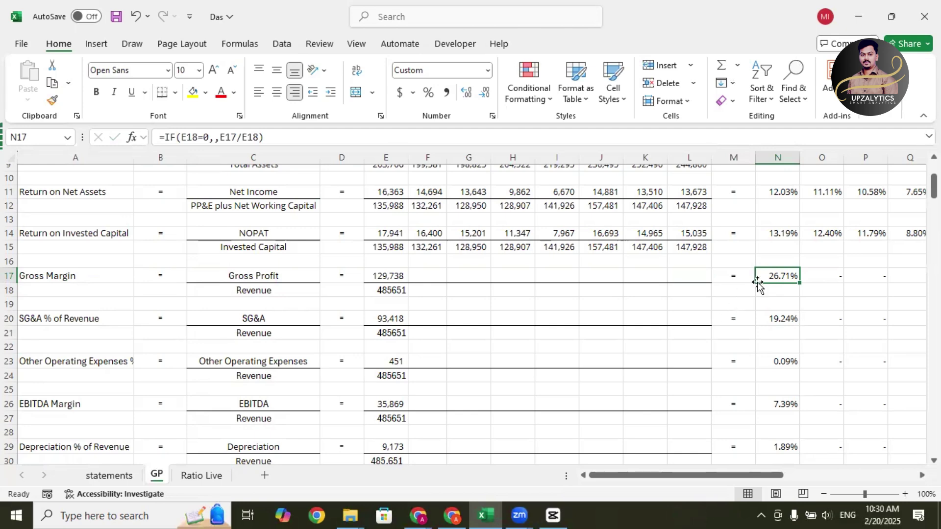
scroll(757, 284, "down", 5)
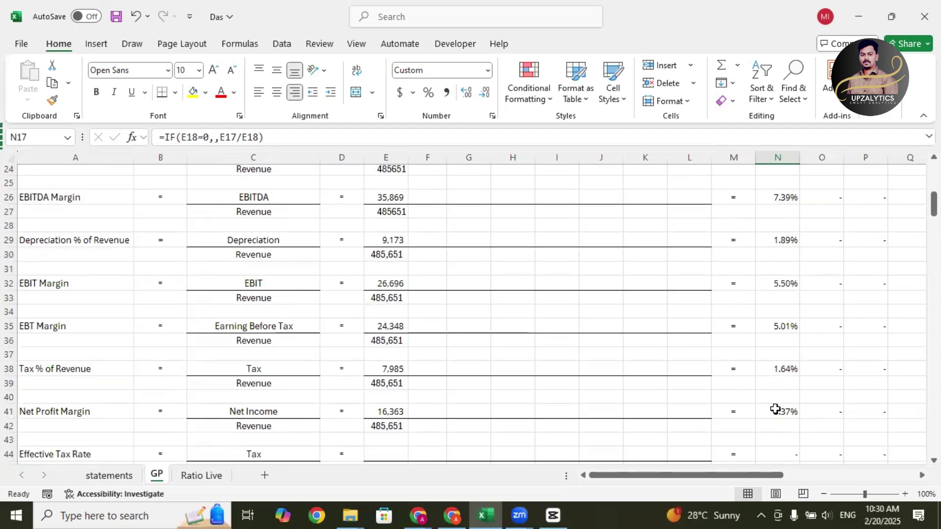
scroll(428, 372, "down", 1)
left_click(429, 373)
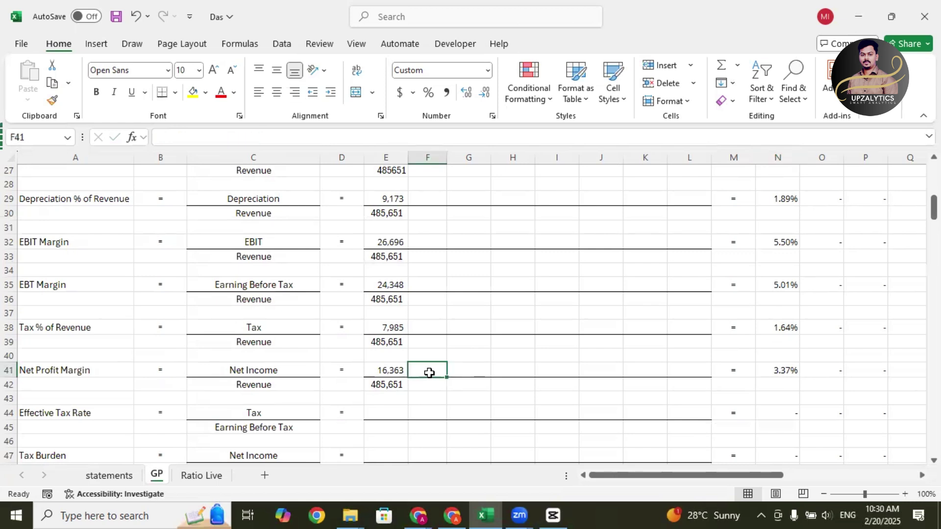
Step: Link the Effective Tax Rate's Year 1 Tax in E44 to Provision for Taxes with a reversed sign, using =-statements!F26
scroll(431, 370, "down", 2)
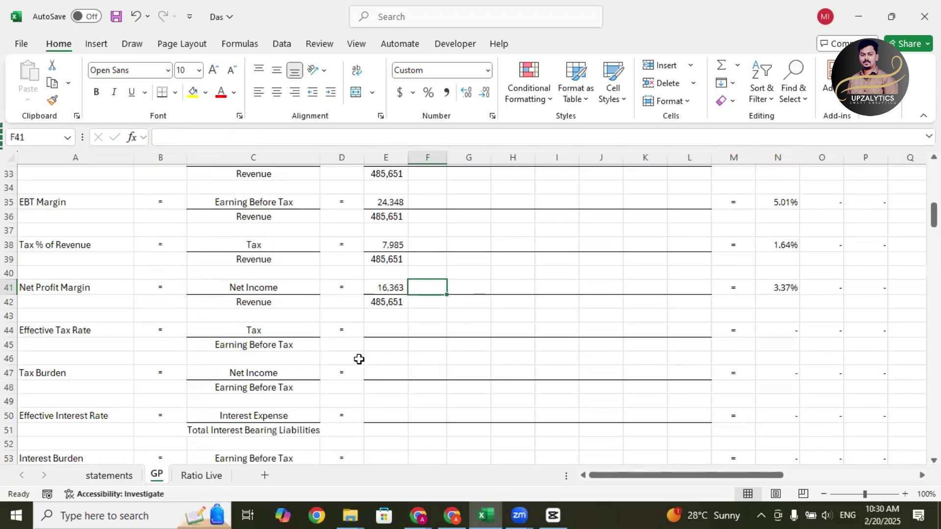
left_click(384, 330)
type("=-")
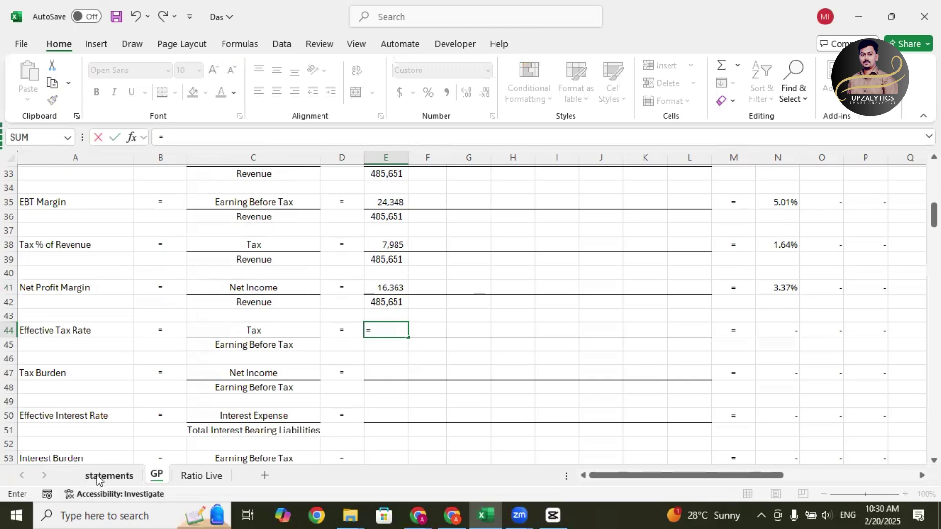
left_click(103, 475)
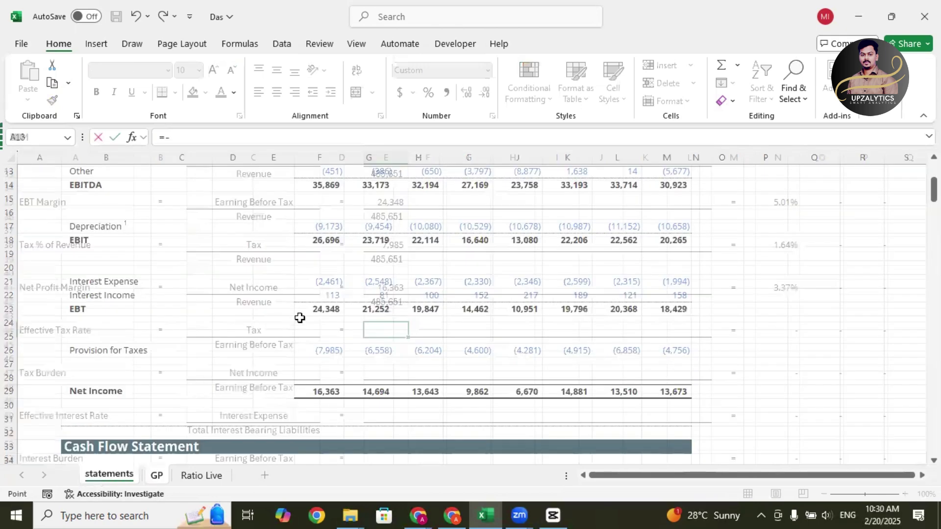
type("-")
left_click(329, 351)
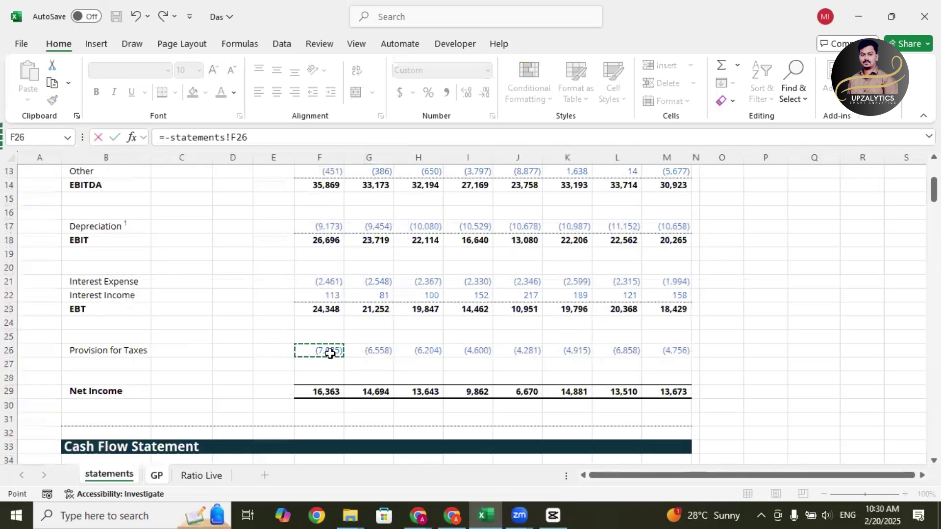
key("Return")
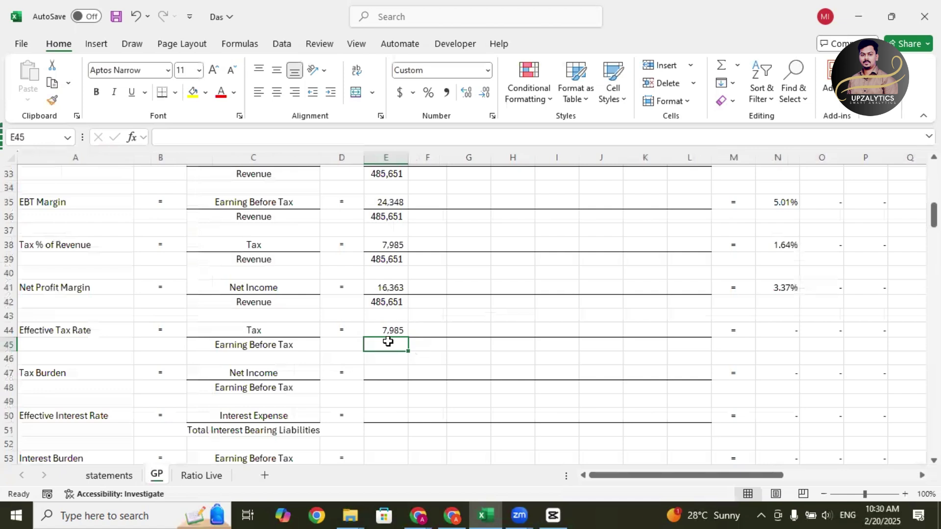
Step: Set the Effective Tax Rate's Year 1 Earning Before Tax in E45 to =E35
type("=")
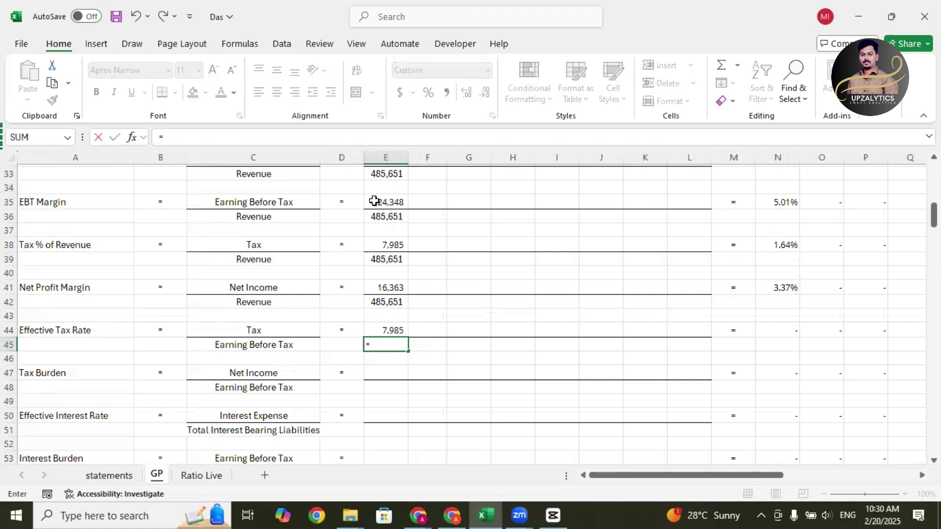
left_click(378, 201)
key("Return")
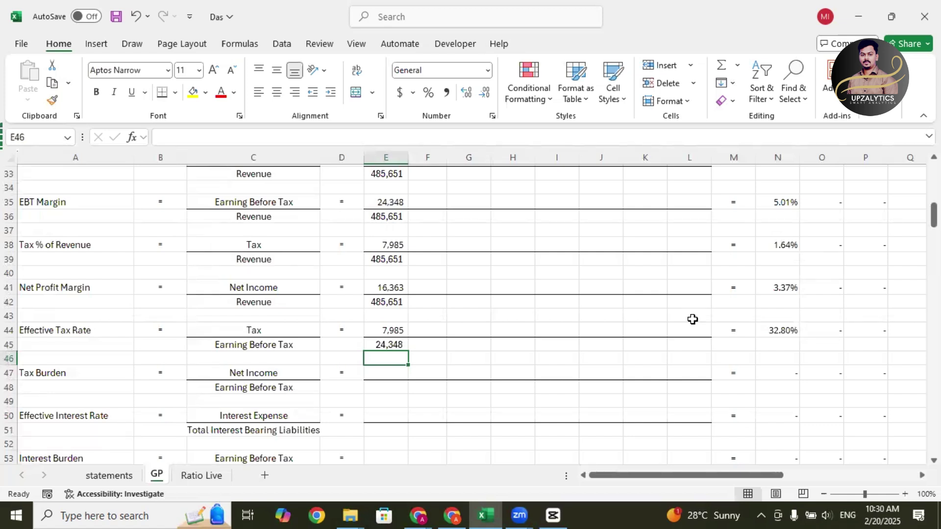
Step: Set the Tax Burden's Year 1 Net Income in E47 to =E41
left_click(385, 371)
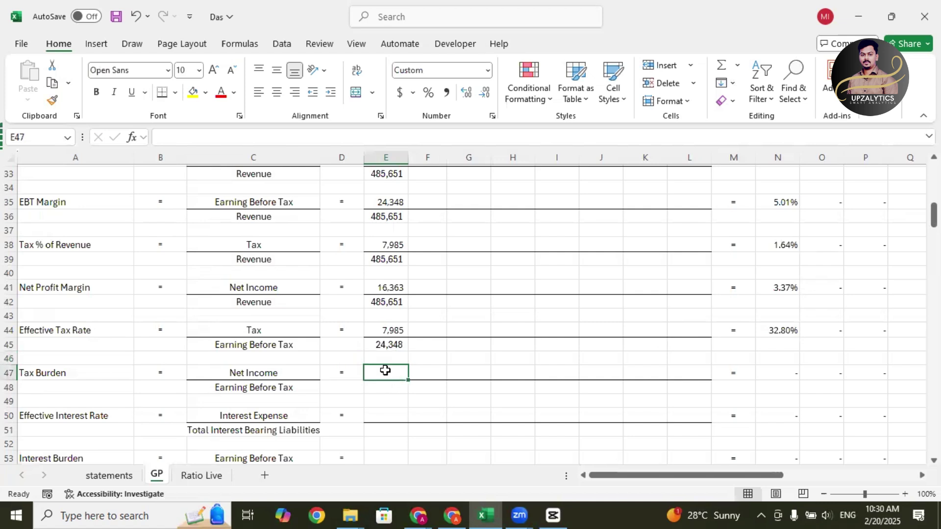
type("=")
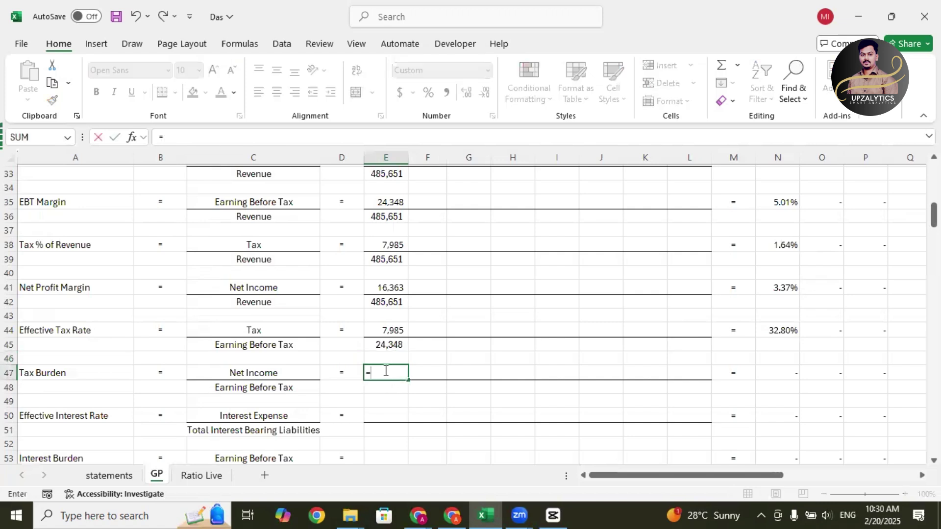
left_click(394, 286)
key("Return")
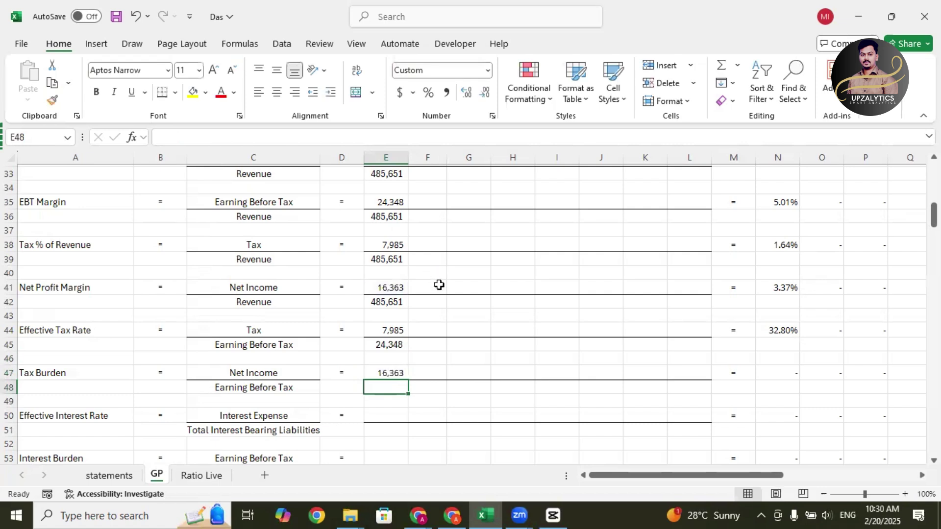
Step: Set the Tax Burden's Year 1 Earning Before Tax in E48 to =E45
left_click(381, 346)
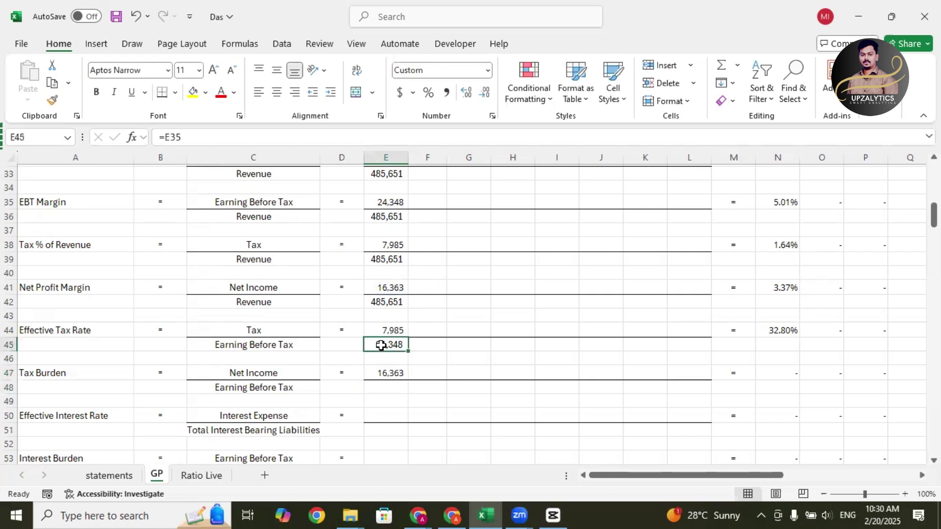
left_click(371, 383)
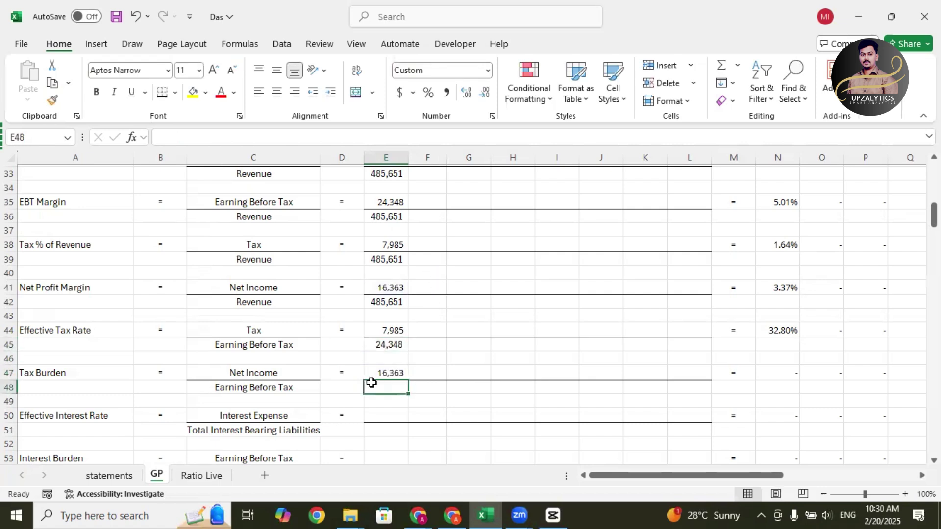
type("=")
left_click(387, 344)
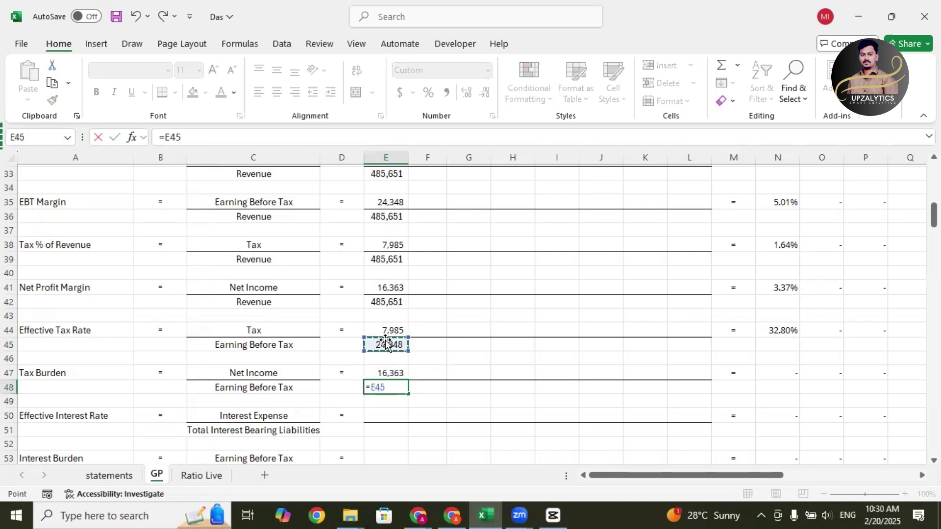
key("Return")
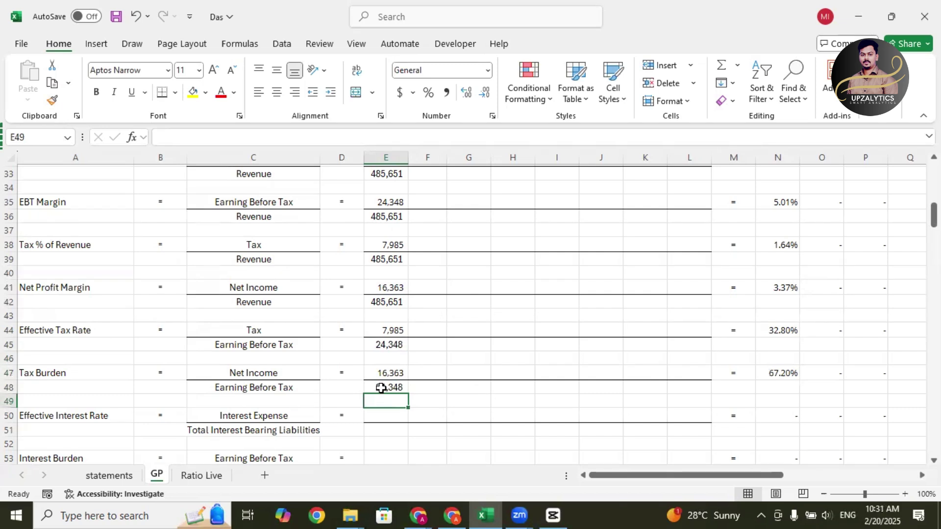
Step: Link the Year 1 Interest Expense in E50 to the income statement with a reversed sign, using =-statements!F21
left_click(373, 414)
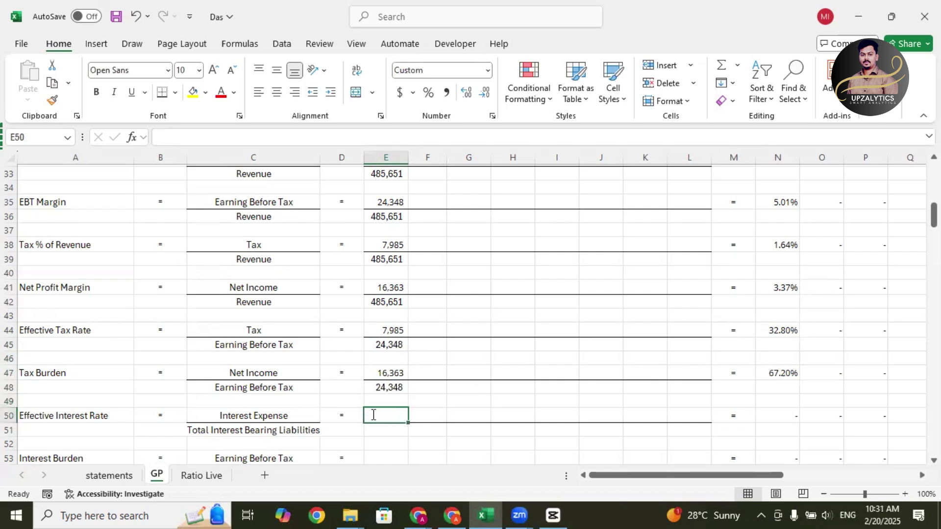
type("=")
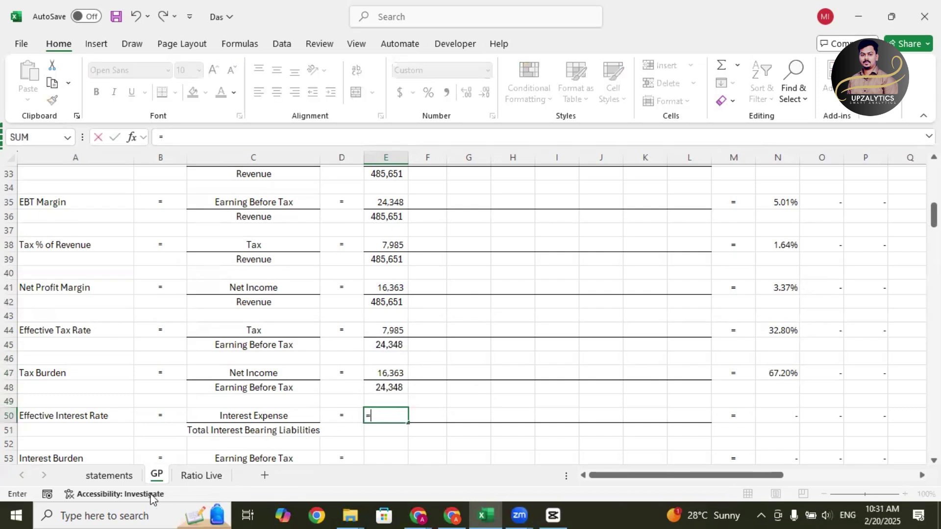
type("-")
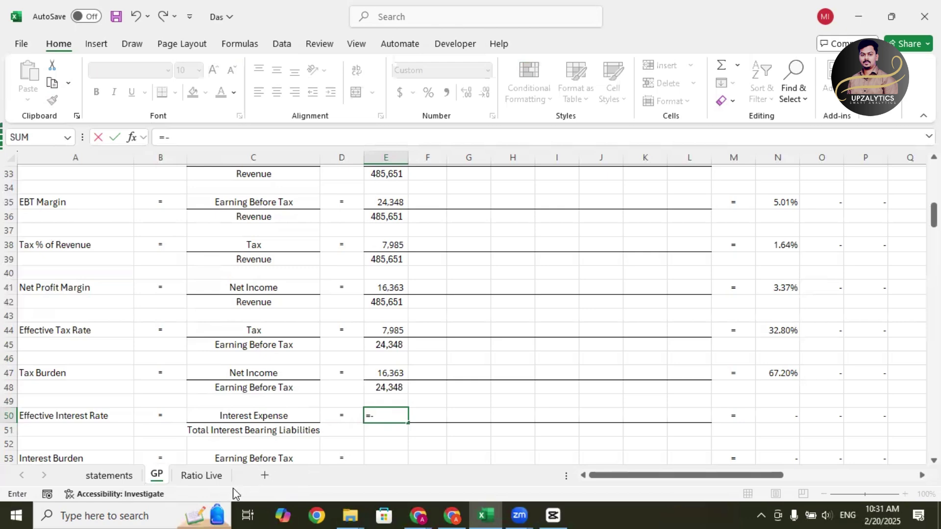
left_click(109, 475)
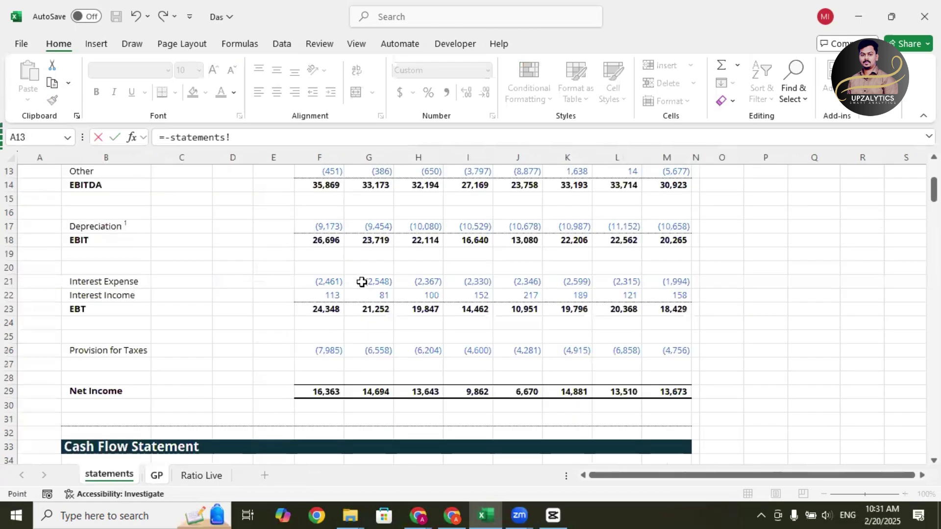
left_click(328, 281)
key("Return")
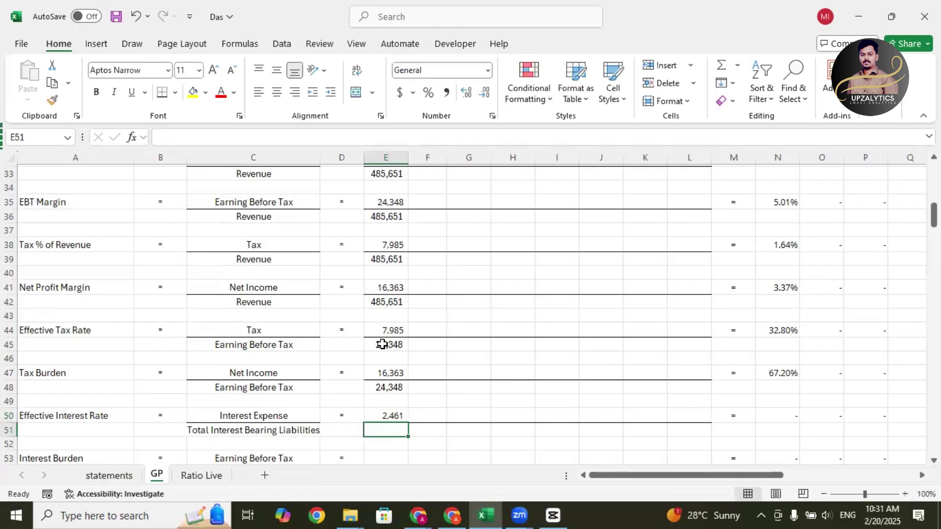
Step: Link the Effective Interest Rate's Year 1 Total Interest Bearing Liabilities in E51 to the invested capital figures, using =statements!F123
type("=")
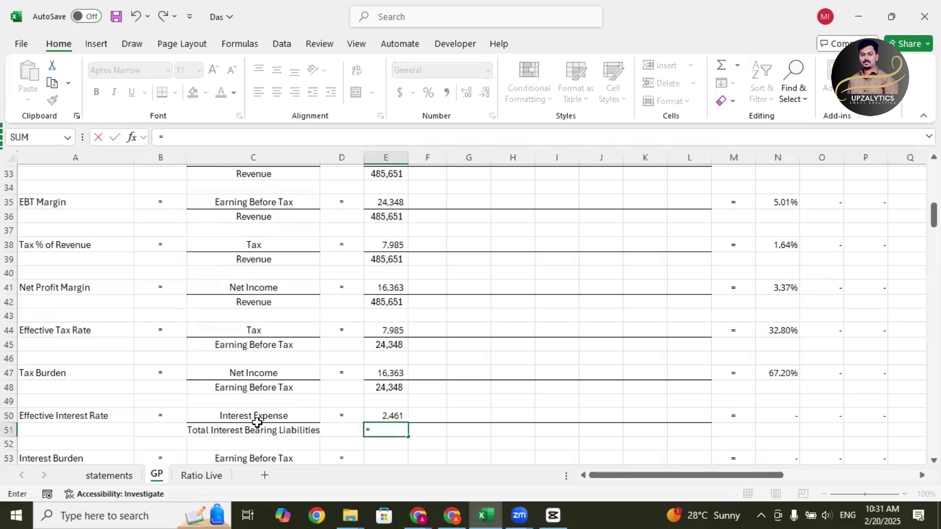
left_click(110, 475)
scroll(324, 271, "down", 2)
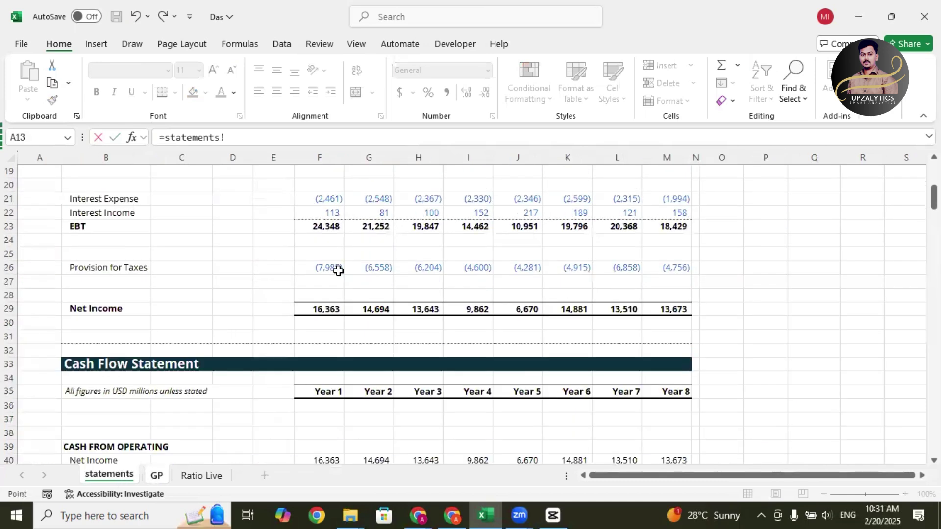
scroll(337, 271, "down", 3)
scroll(338, 274, "down", 8)
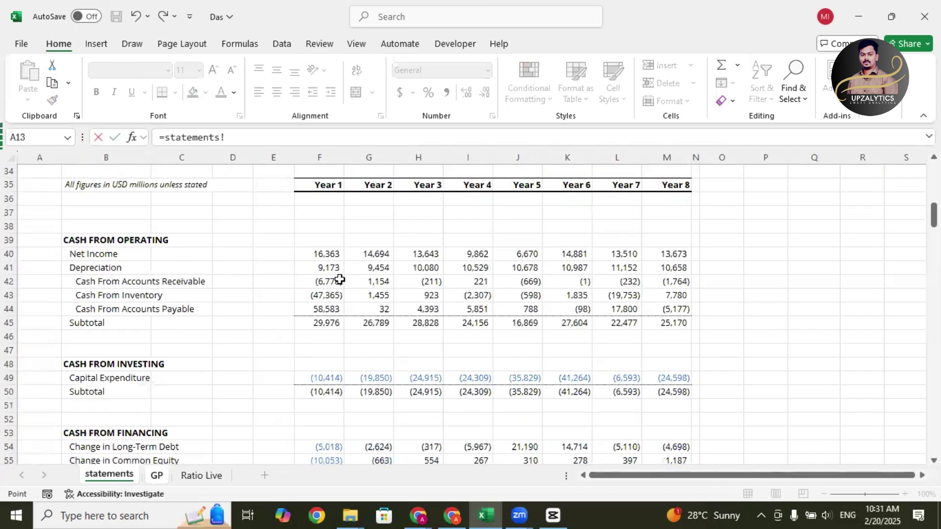
scroll(339, 278, "down", 12)
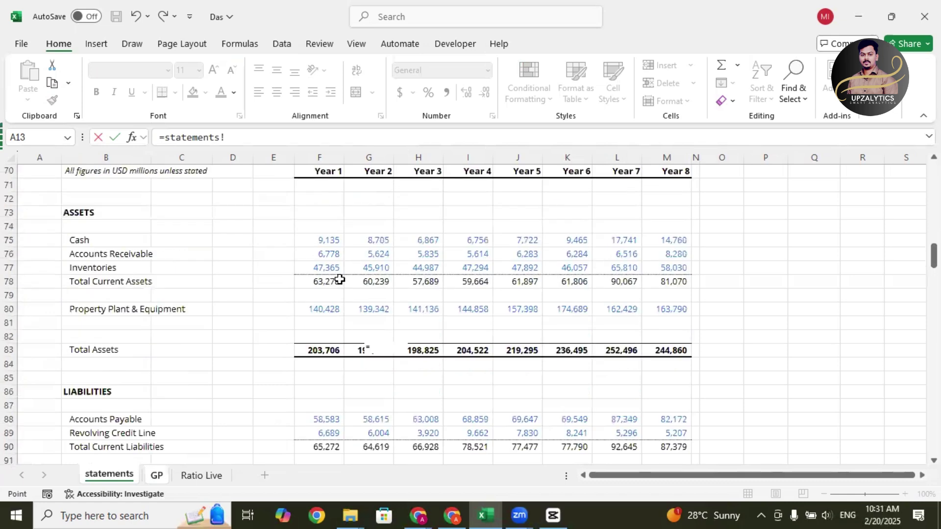
scroll(339, 278, "down", 10)
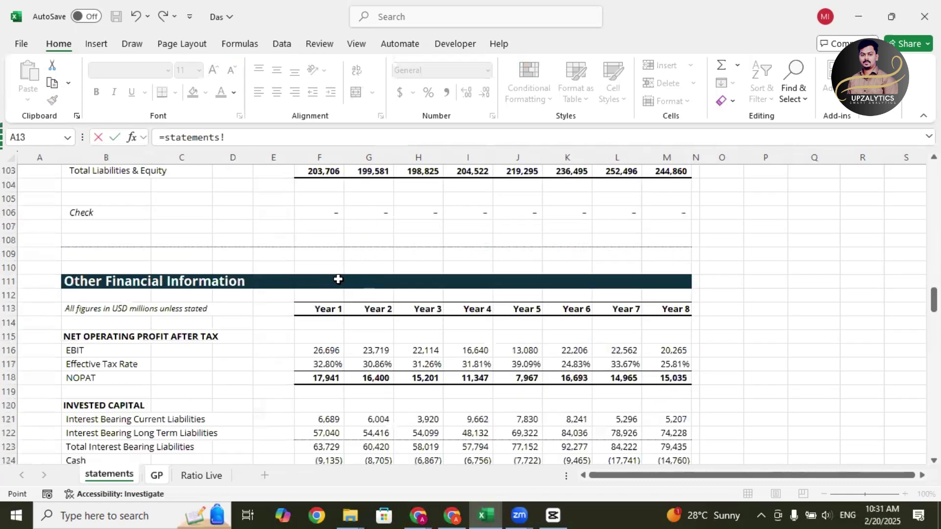
left_click_drag(135, 243, 315, 242)
left_click(317, 242)
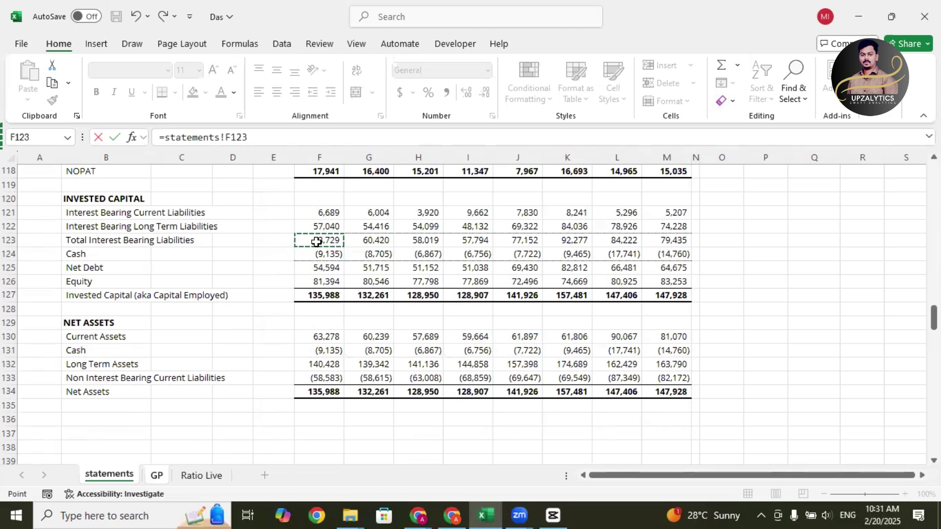
key("Return")
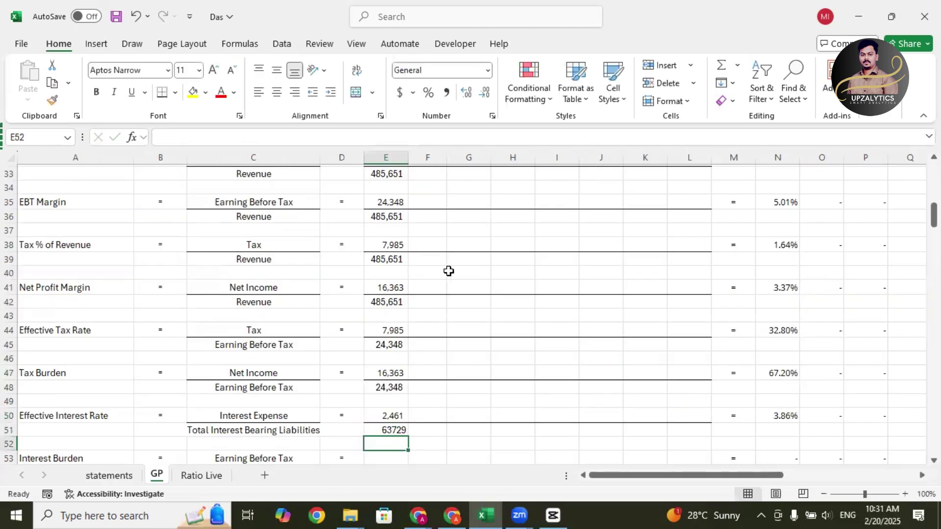
Step: Set the Interest Burden's Year 1 Earning Before Tax in E53 to the pre-tax earnings already linked in E45
scroll(451, 272, "down", 1)
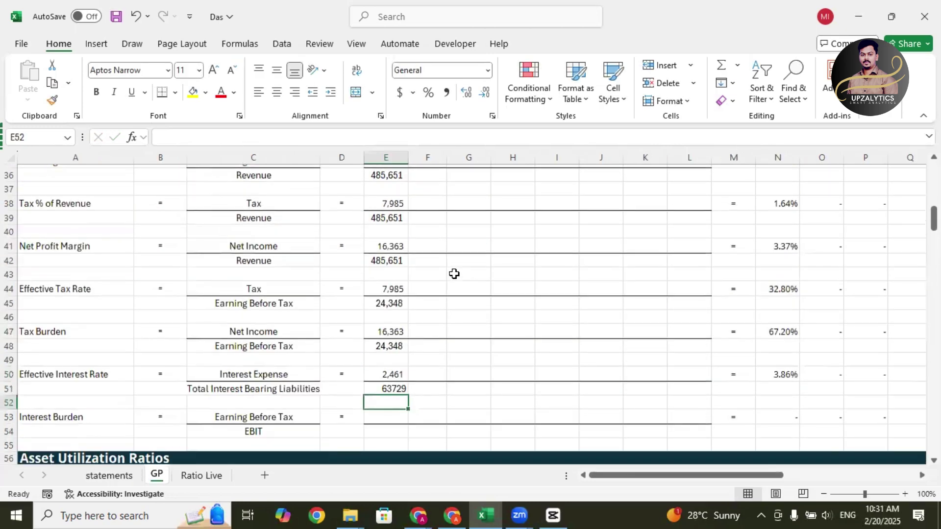
scroll(371, 352, "down", 2)
left_click(374, 334)
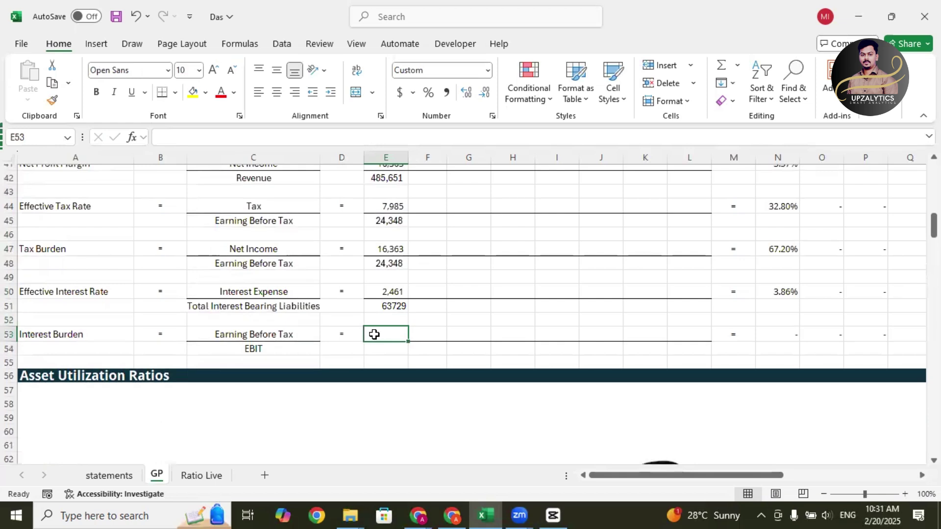
type("=")
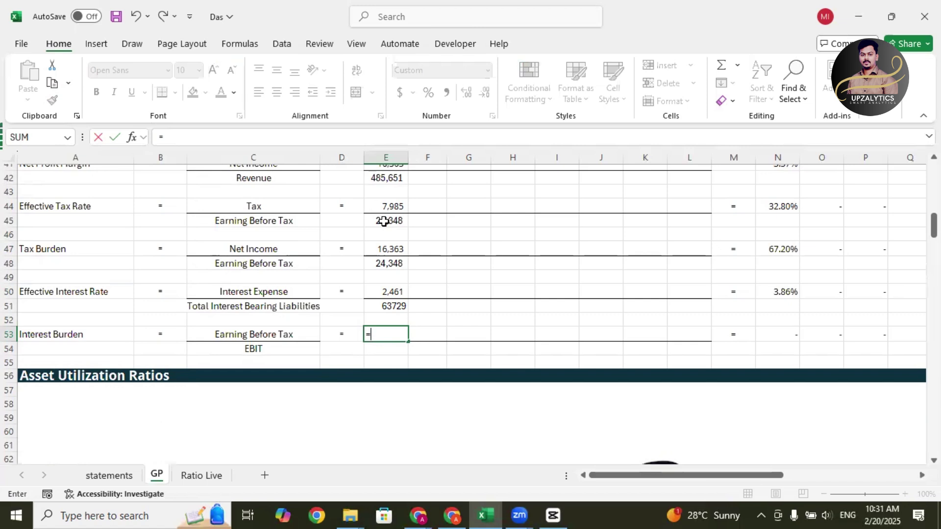
left_click(384, 220)
key("Return")
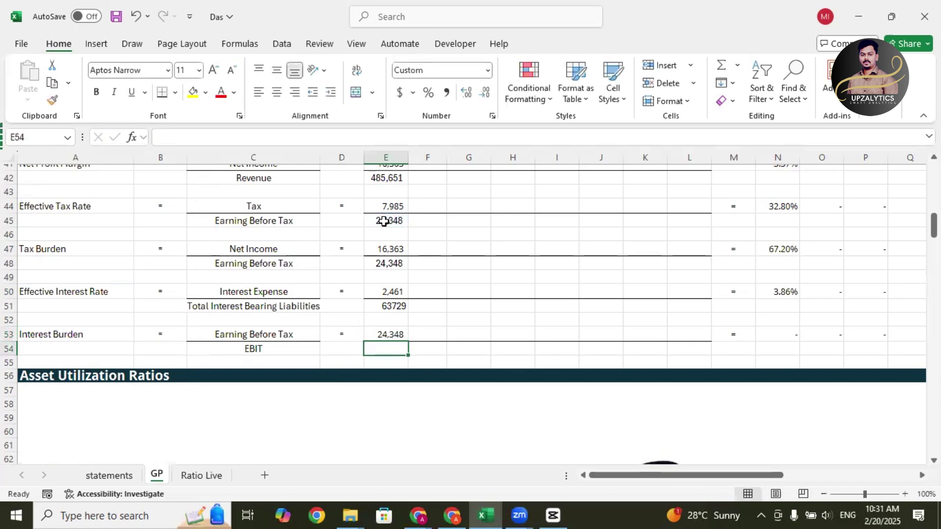
Step: Link the Interest Burden's Year 1 EBIT in E54 to the income statement, using =statements!F18
scroll(384, 222, "up", 1)
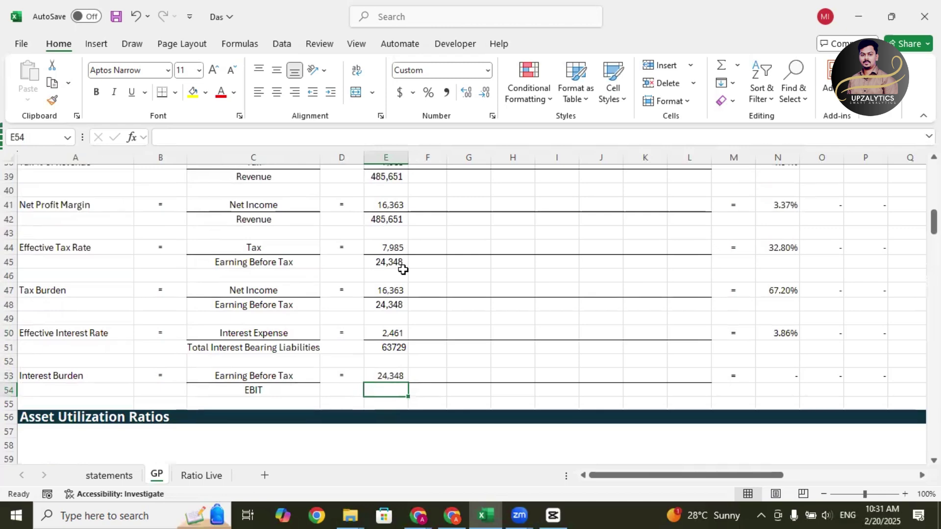
scroll(403, 270, "up", 1)
type("=")
key("ctrl+Page_Up")
left_click(320, 281)
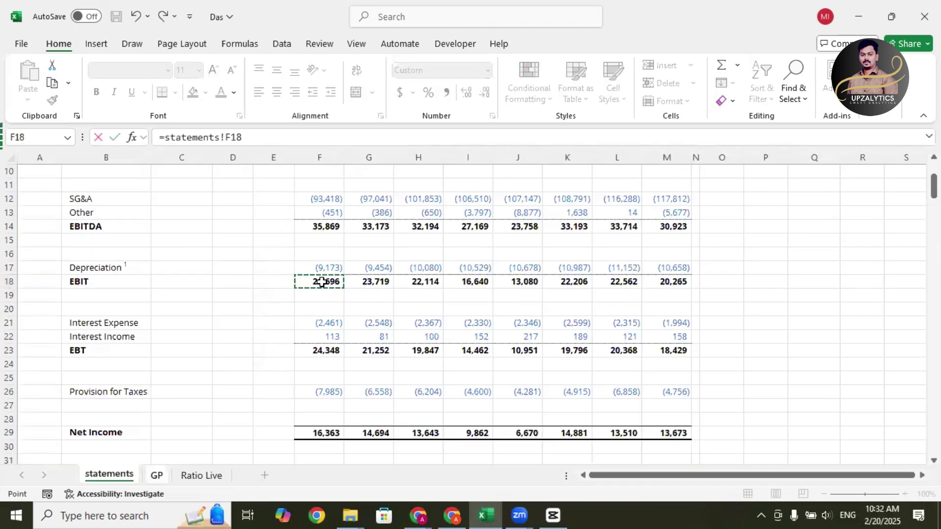
key("Return")
Step: Fill the Year 1 input formulas from Gross Margin to Interest Burden (E17:E54) across to Year 8 in column L
scroll(415, 336, "up", 3)
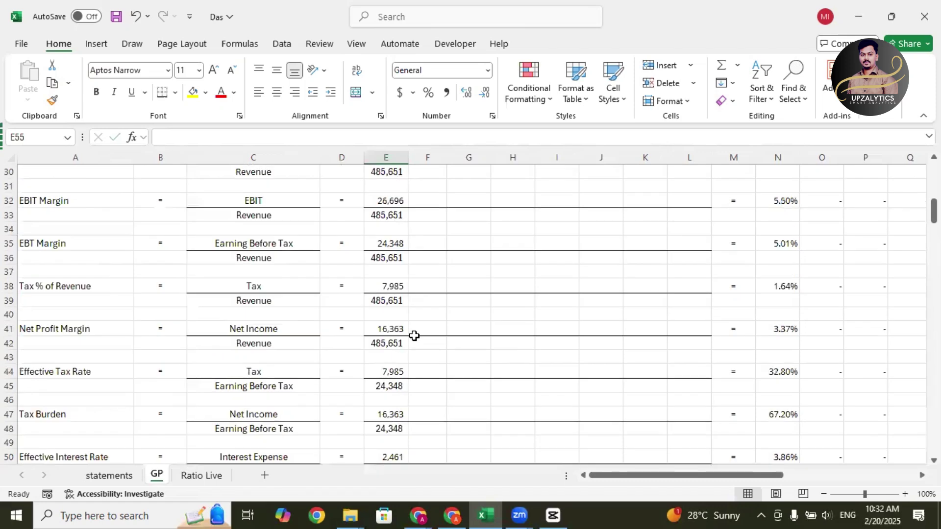
scroll(414, 335, "up", 9)
left_click_drag(390, 360, 392, 374)
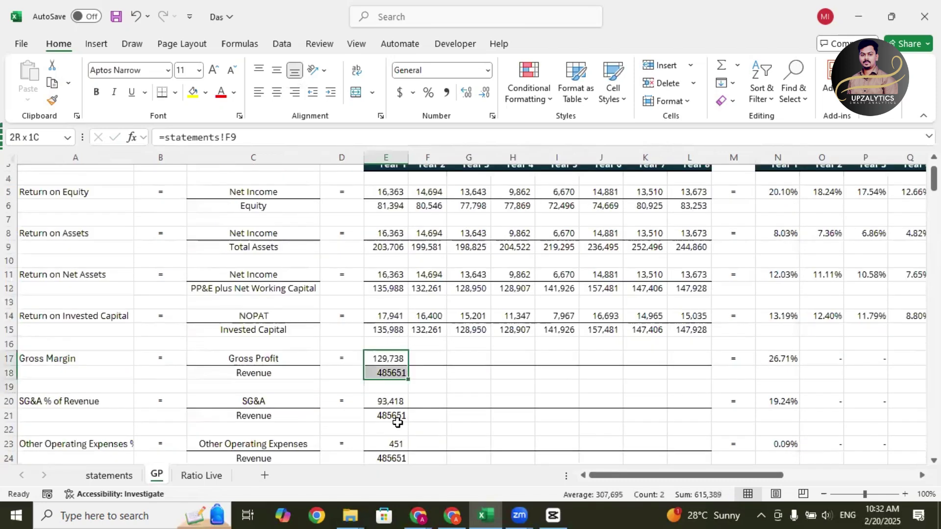
left_click(395, 456, "shift")
key("ctrl+v")
scroll(392, 275, "down", 2)
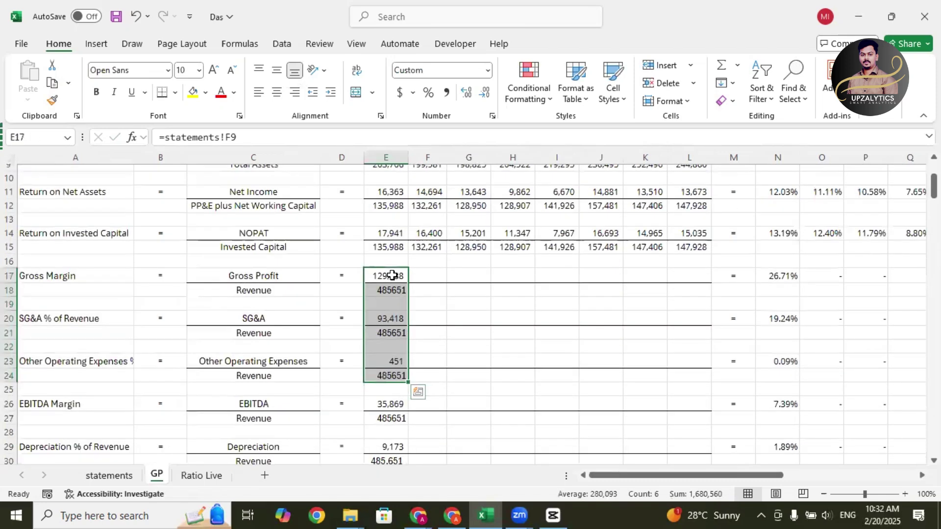
left_click_drag(392, 275, 680, 407)
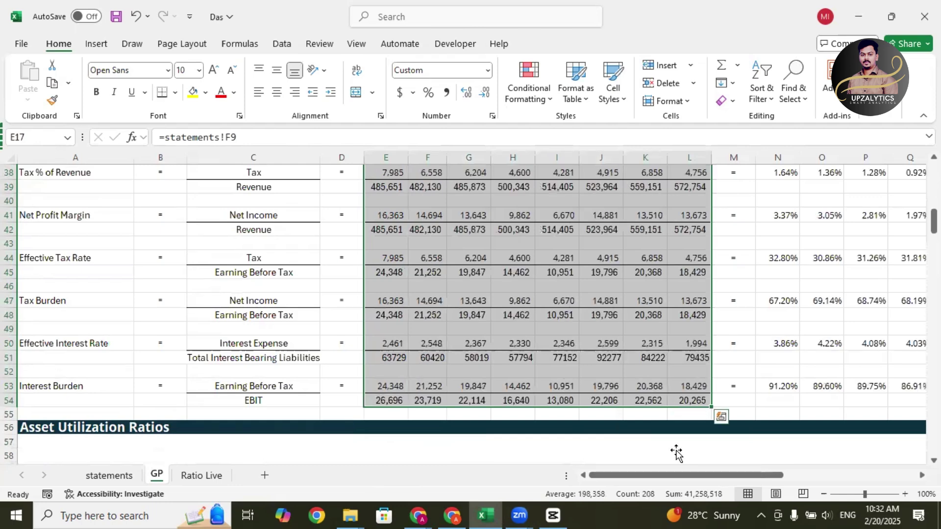
Step: Review the yearly ratio percentages, then show Gross Margin on the Ratio Live sheet to compare Industry with Benchmark
left_click_drag(660, 477, 746, 477)
scroll(713, 280, "up", 9)
scroll(624, 248, "up", 3)
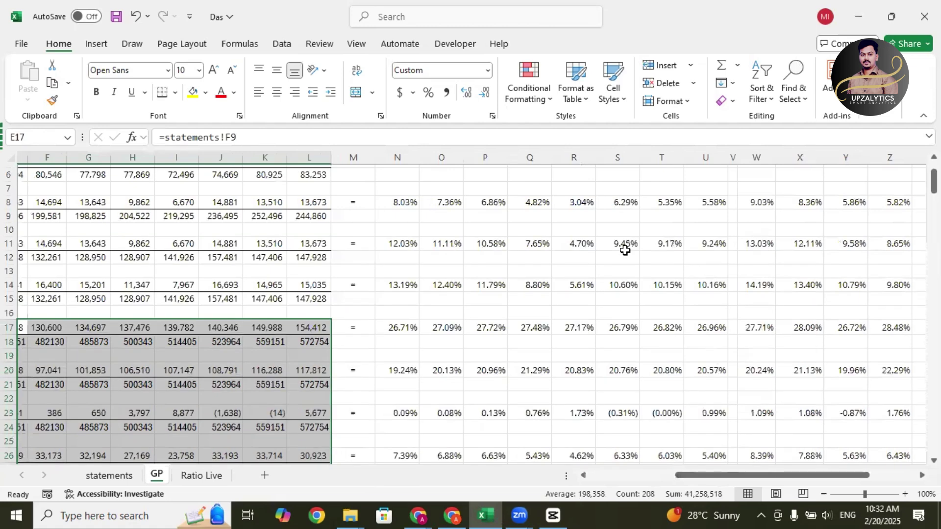
scroll(637, 294, "down", 5)
left_click_drag(707, 475, 725, 474)
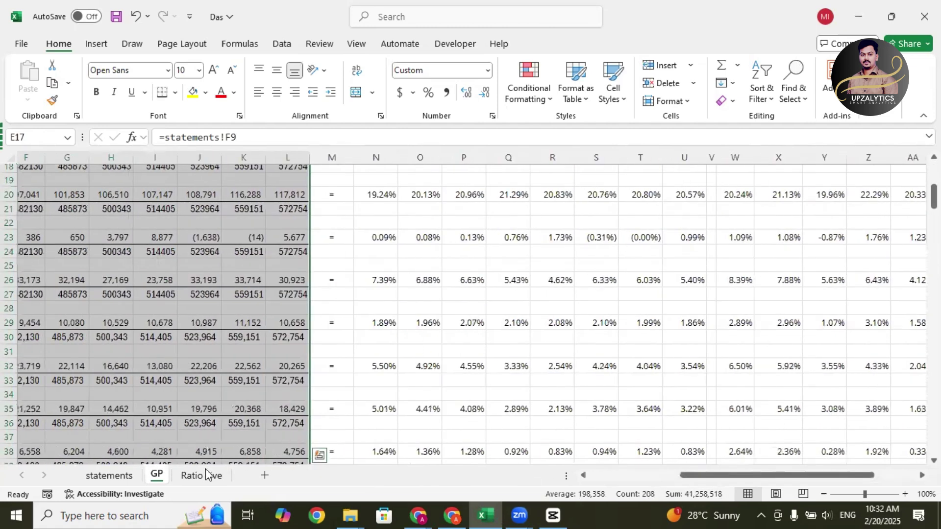
left_click(198, 471)
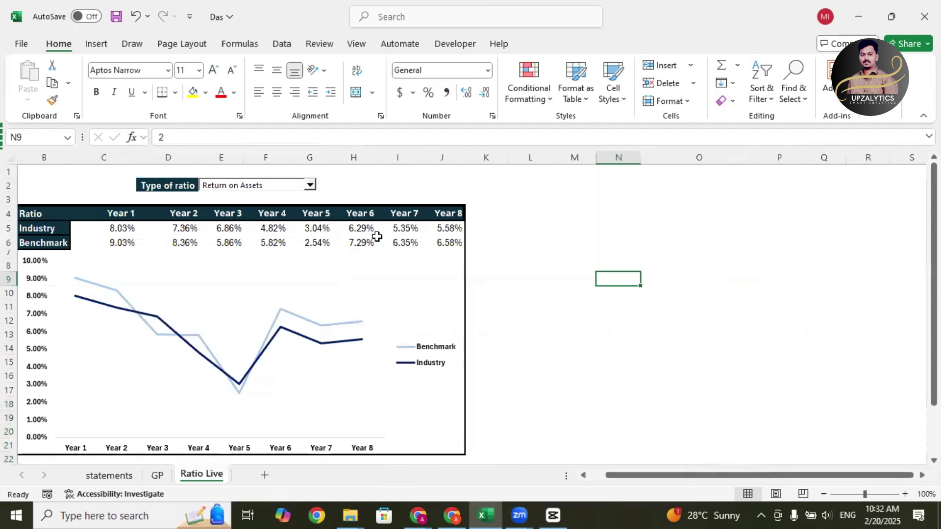
left_click(310, 186)
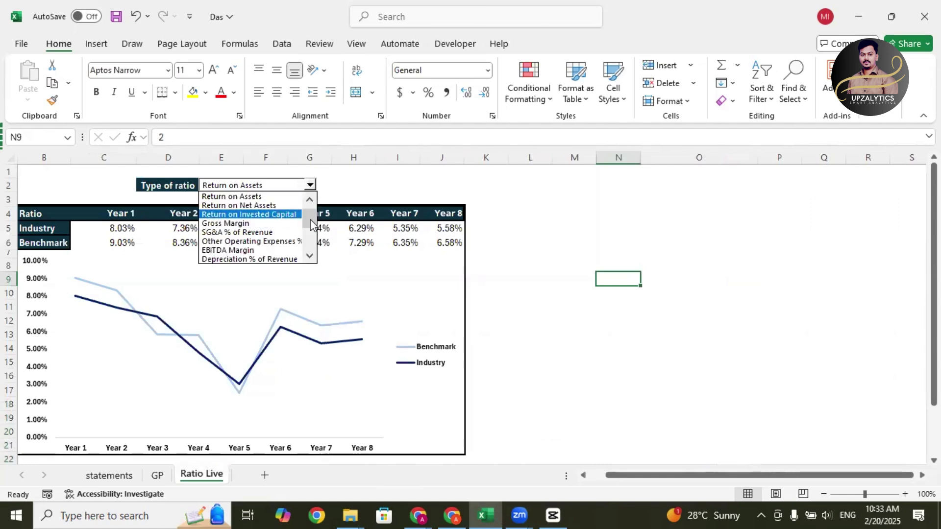
scroll(310, 219, "up", 1)
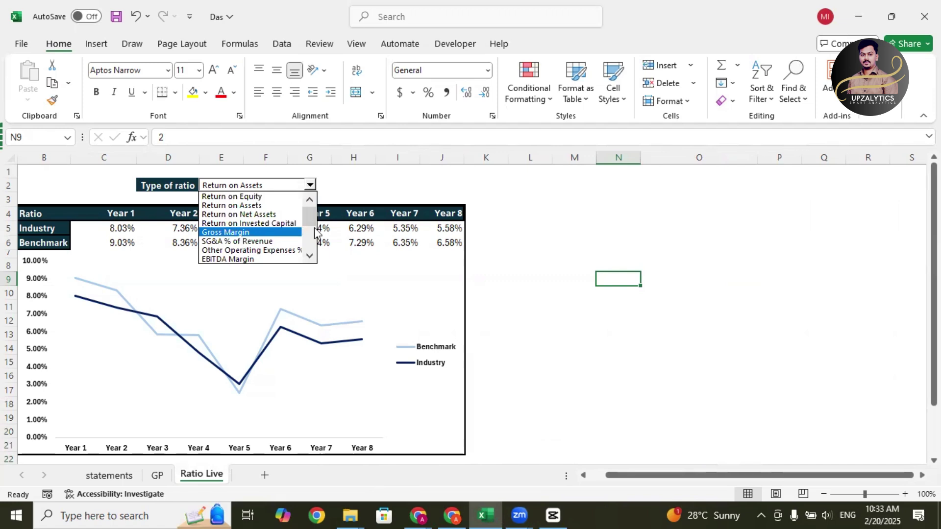
left_click(255, 238)
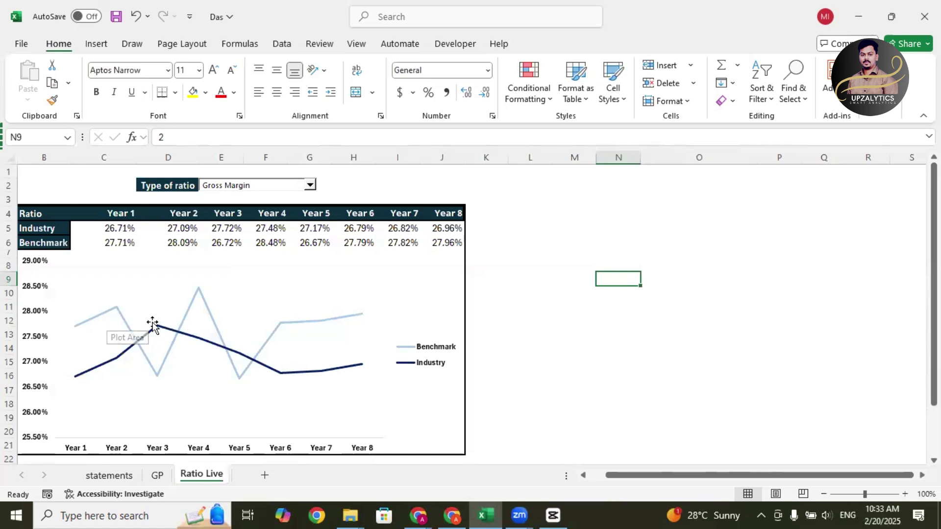
mouse_move(157, 325)
Step: Show EBITDA Margin and then Net Profit Margin as the ratio type, and check the Industry line's Year 5 point
left_click(310, 185)
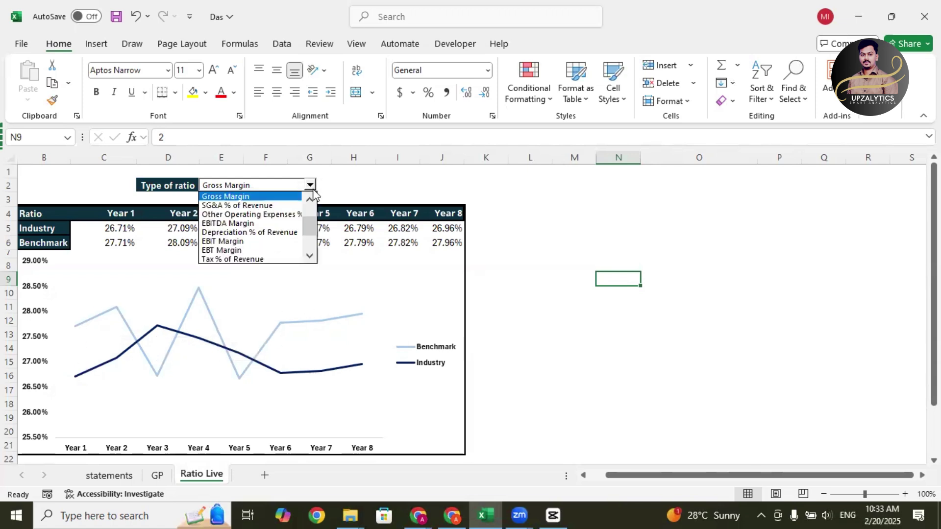
left_click(247, 224)
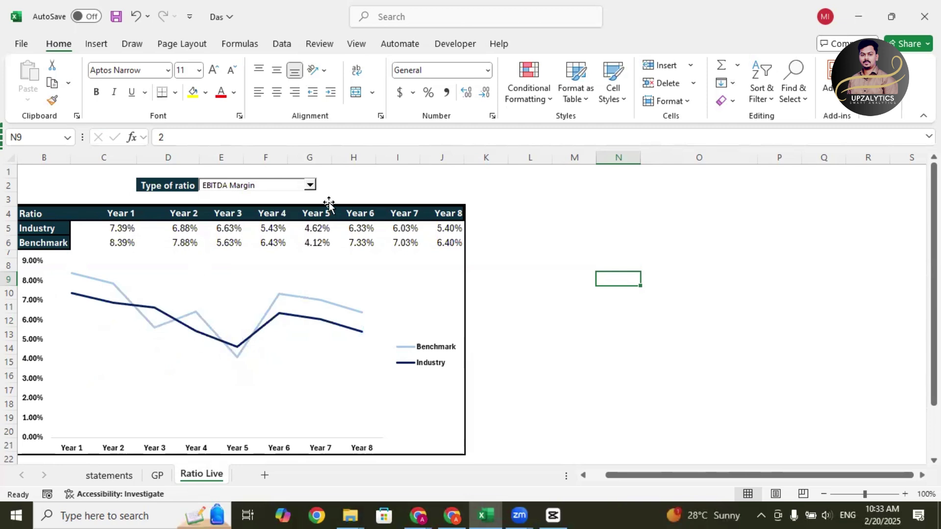
left_click(310, 185)
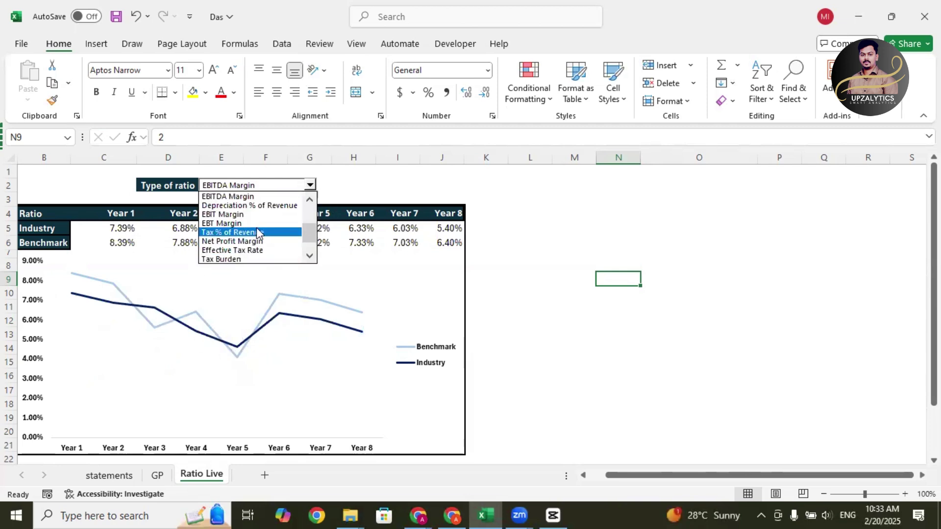
left_click(242, 241)
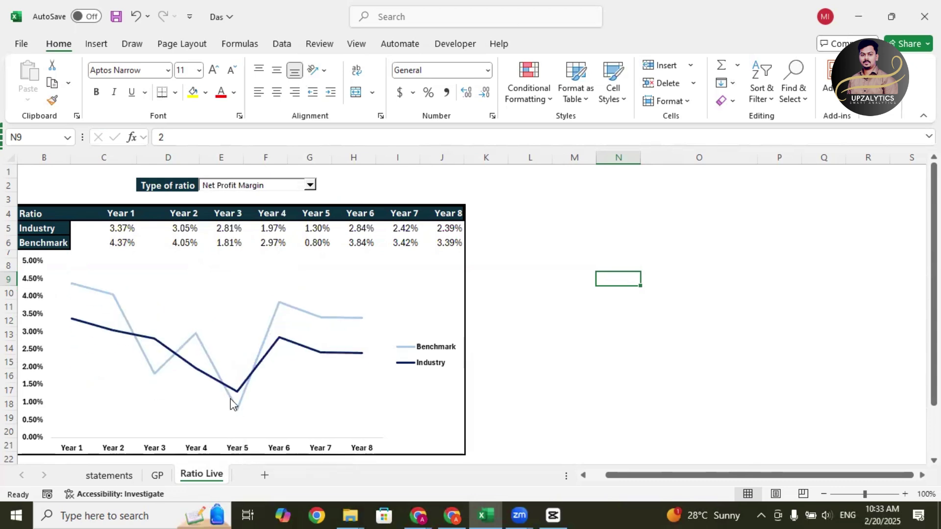
mouse_move(237, 391)
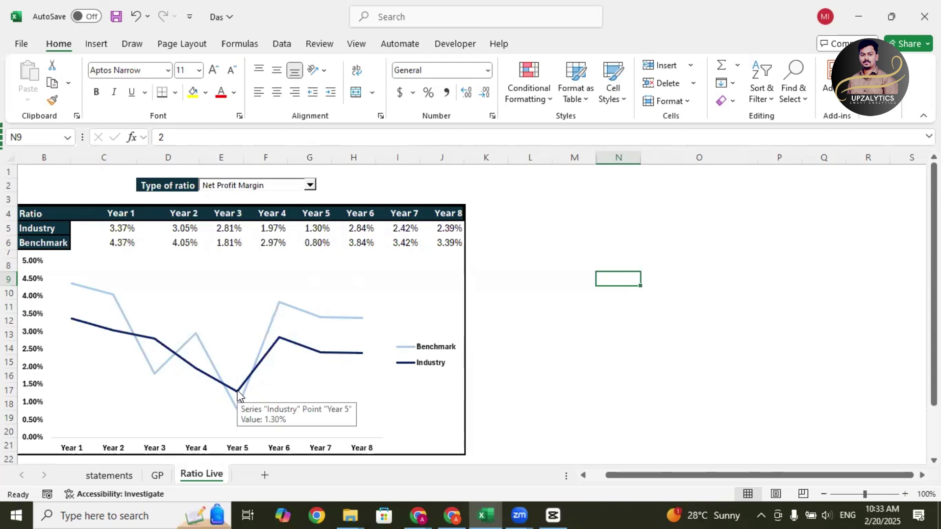
Step: Return to the GP sheet and view the Asset Utilization Ratios section below the Interest Burden ratio
left_click(157, 475)
scroll(436, 371, "down", 4)
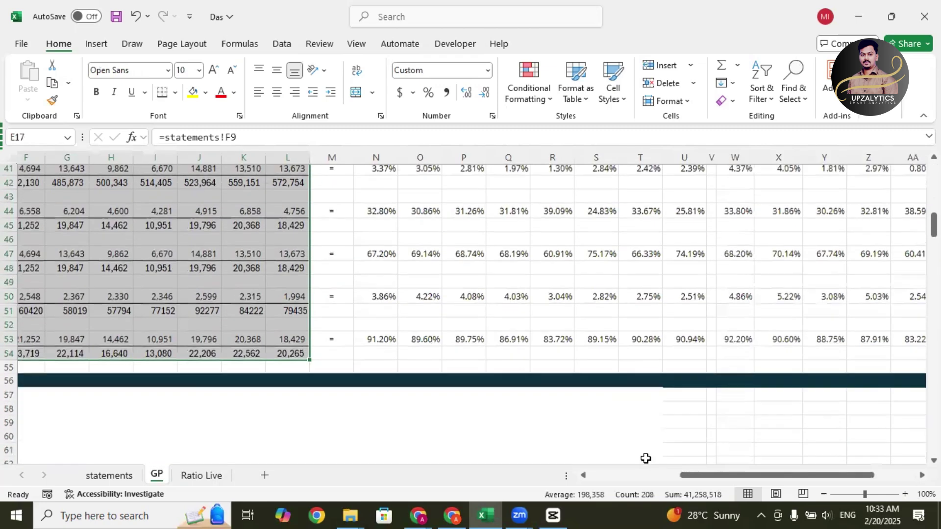
left_click_drag(693, 475, 585, 475)
scroll(356, 392, "down", 1)
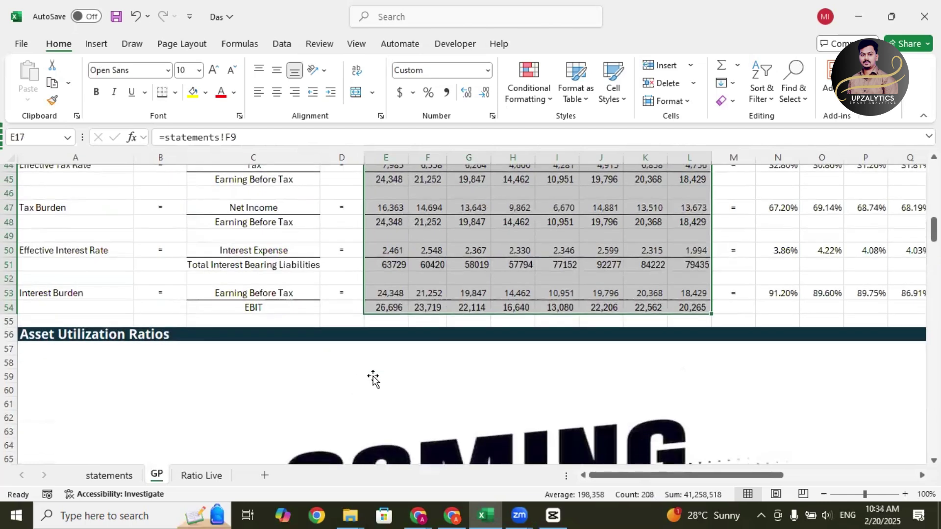
scroll(374, 380, "down", 4)
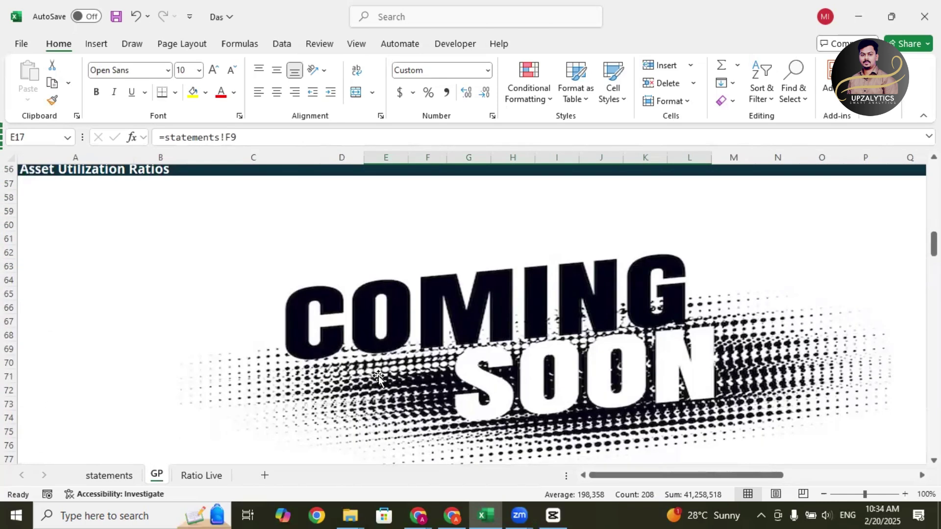